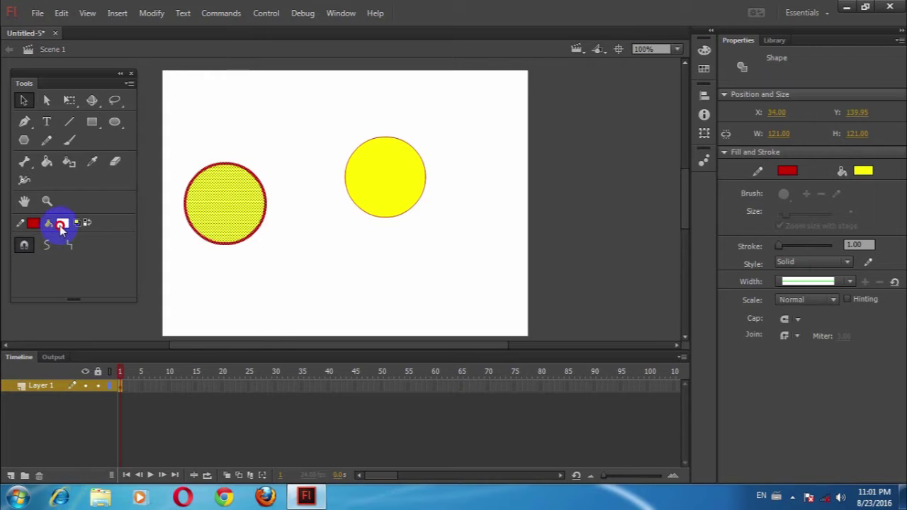
# Step: Change the left circle's fill to bright green and deselect the circle
pyautogui.click(192, 312)
pyautogui.click(276, 294)
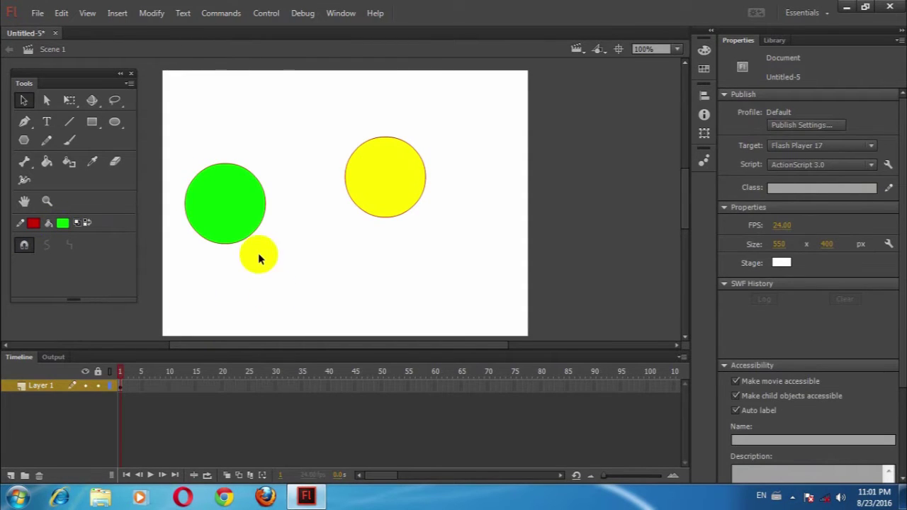
pyautogui.click(593, 209)
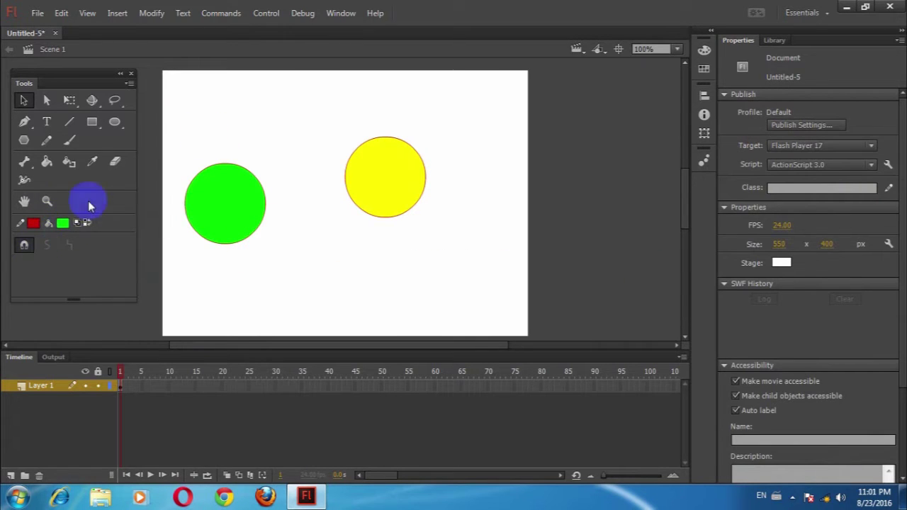
# Step: Try moving only the left circle's green fill off its outline, and undo the move
pyautogui.click(114, 121)
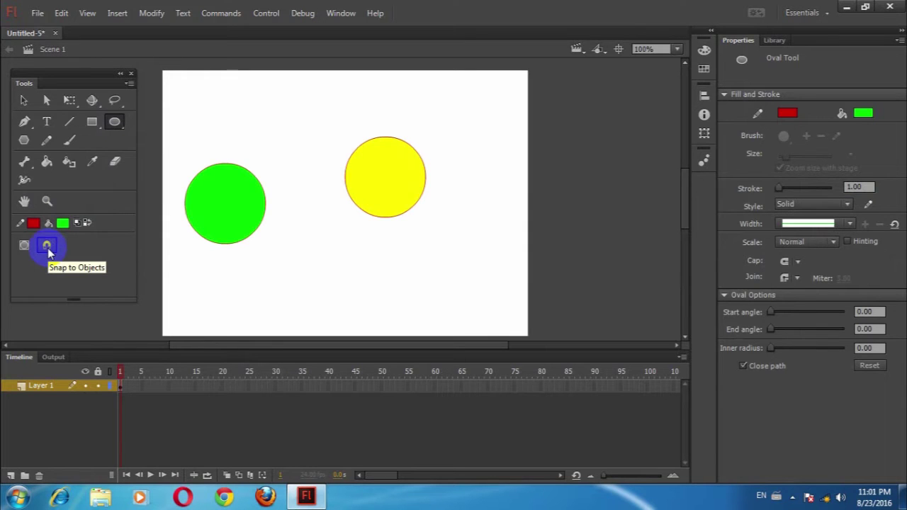
pyautogui.click(24, 99)
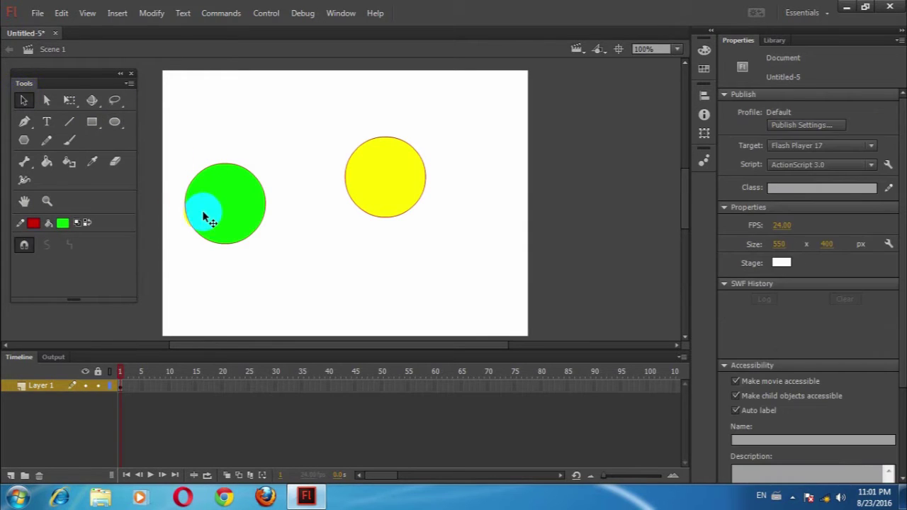
pyautogui.click(205, 209)
pyautogui.moveTo(205, 206); pyautogui.dragTo(240, 157)
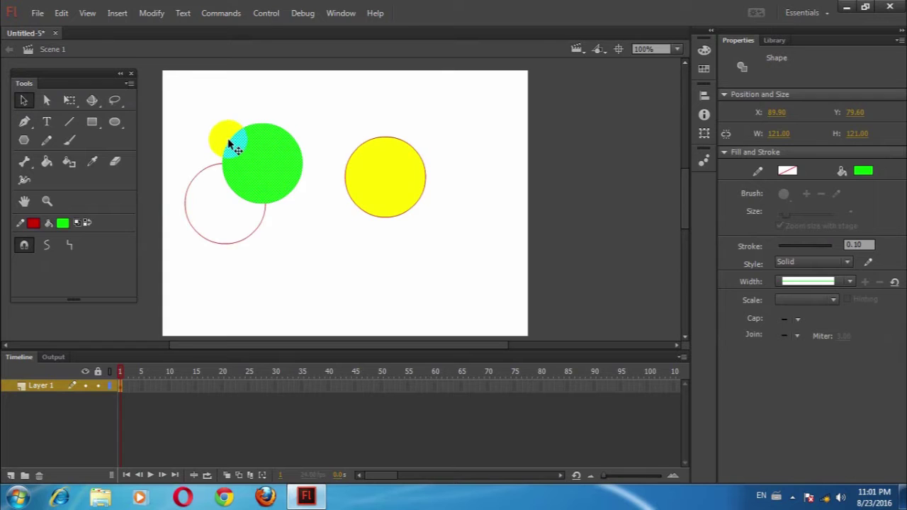
pyautogui.hotkey('ctrl', 'z')
# Step: Cut a bite from the yellow circle's left side by overlapping it with the whole green circle and moving the circle away
pyautogui.hotkey('ctrl', 'z')
pyautogui.doubleClick(234, 181)
pyautogui.moveTo(225, 196)
pyautogui.mouseDown()
pyautogui.moveTo(263, 145)
pyautogui.moveTo(340, 192)
pyautogui.moveTo(332, 190)
pyautogui.moveTo(338, 183)
pyautogui.moveTo(340, 195)
pyautogui.moveTo(279, 212)
pyautogui.mouseUp()
pyautogui.click(442, 240)
pyautogui.hotkey('ctrl', 'z')
pyautogui.click(362, 246)
pyautogui.doubleClick(353, 202)
pyautogui.moveTo(354, 192); pyautogui.dragTo(286, 231)
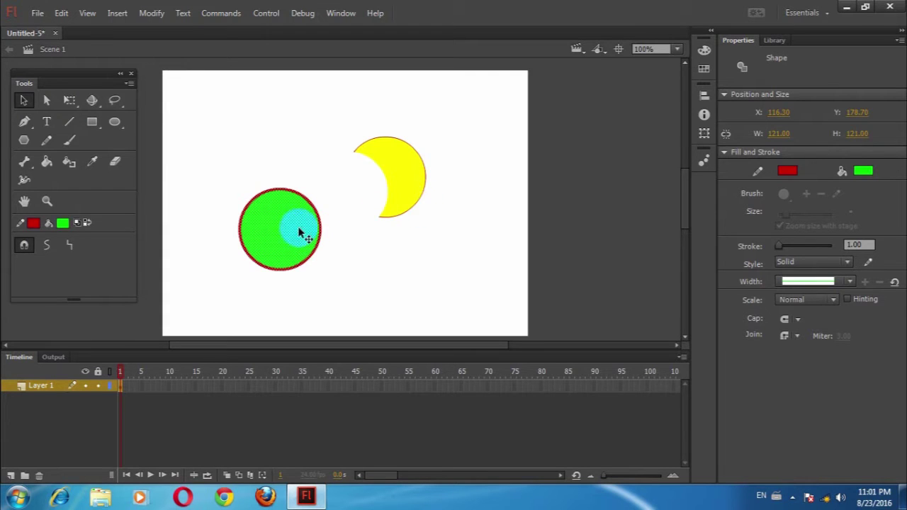
# Step: Cut away the lower part of the yellow crescent by overlapping it with the green circle and moving the circle back left
pyautogui.moveTo(297, 241)
pyautogui.mouseDown()
pyautogui.moveTo(437, 233)
pyautogui.moveTo(408, 213)
pyautogui.moveTo(385, 238)
pyautogui.moveTo(260, 236)
pyautogui.mouseUp()
pyautogui.click(439, 270)
pyautogui.doubleClick(408, 213)
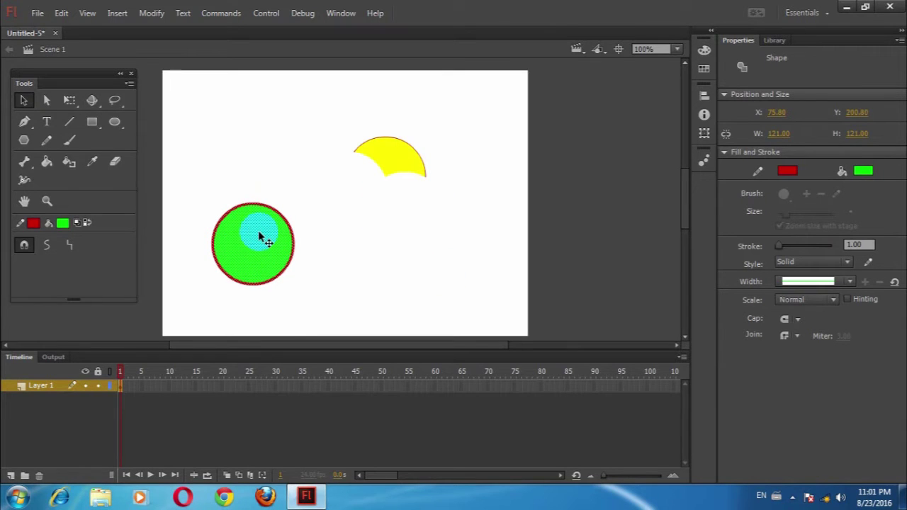
pyautogui.moveTo(334, 267)
pyautogui.mouseDown()
pyautogui.moveTo(294, 258)
pyautogui.moveTo(171, 162)
pyautogui.mouseUp()
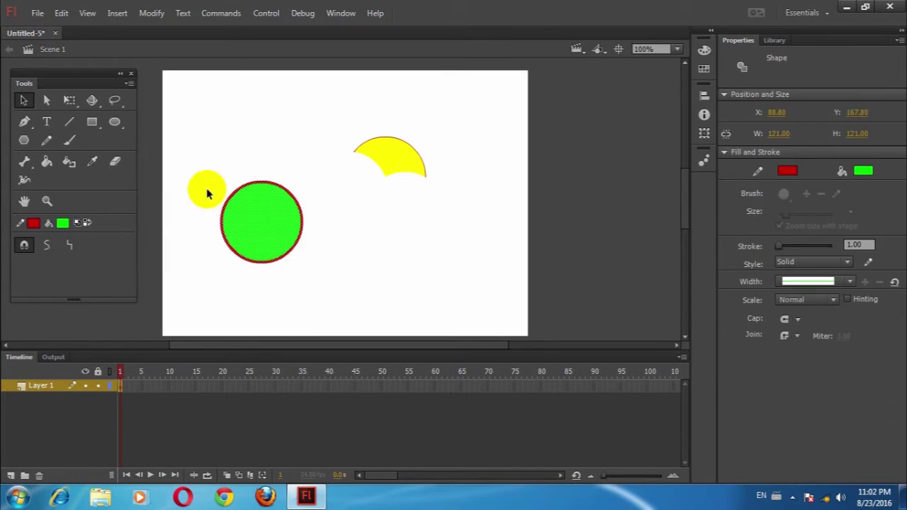
# Step: Duplicate the green circle to the lower right of the stage and change the copy's fill to red
pyautogui.moveTo(263, 222); pyautogui.dragTo(415, 259)
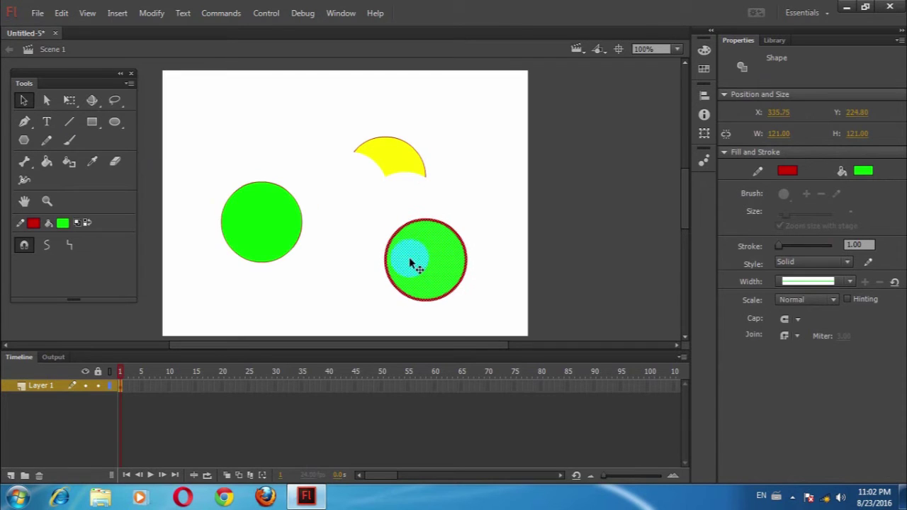
pyautogui.click(476, 211)
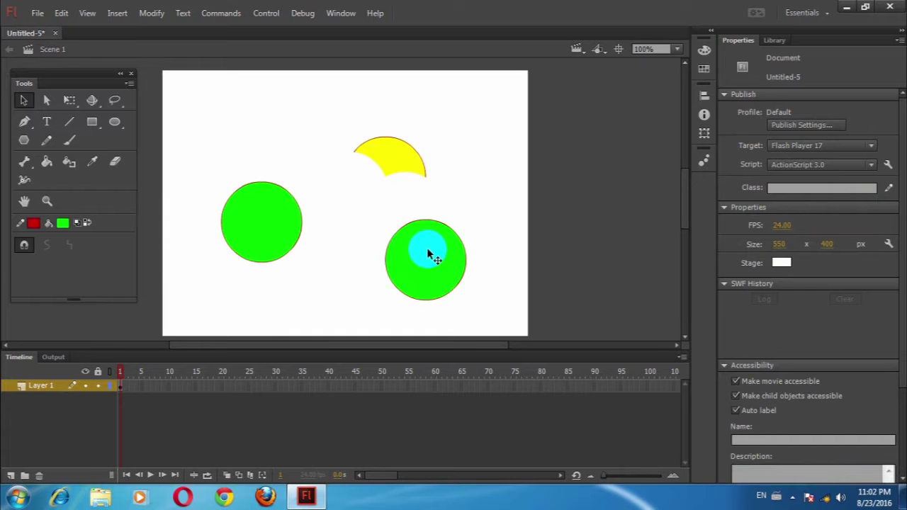
pyautogui.click(428, 249)
pyautogui.click(62, 222)
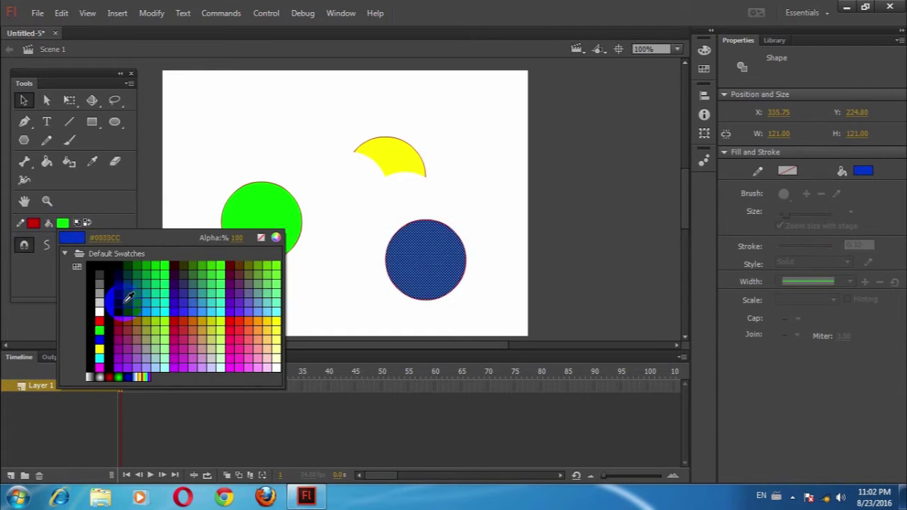
pyautogui.click(184, 319)
# Step: Cut the green circle into a crescent by overlapping it with the red circle and moving the red circle with its outline away
pyautogui.moveTo(338, 244); pyautogui.dragTo(313, 255)
pyautogui.click(372, 267)
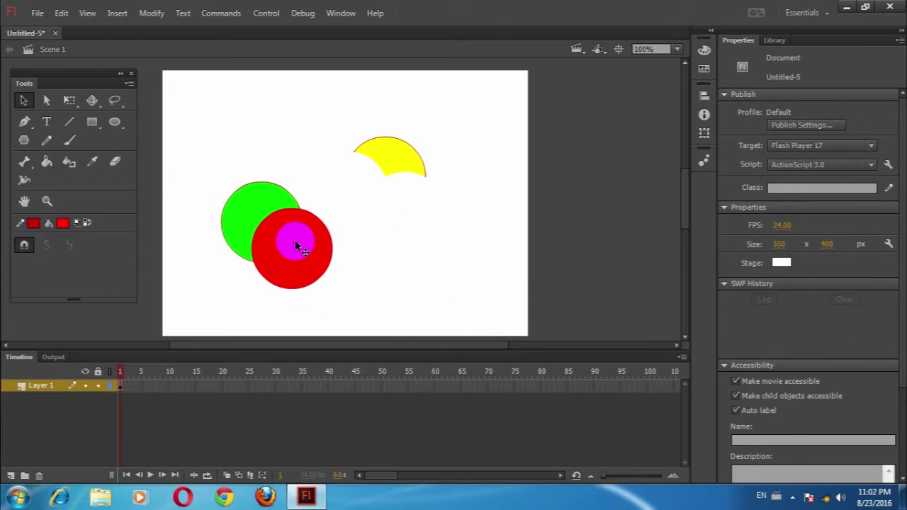
pyautogui.doubleClick(295, 242)
pyautogui.moveTo(289, 242); pyautogui.dragTo(366, 267)
pyautogui.moveTo(366, 266); pyautogui.dragTo(279, 255)
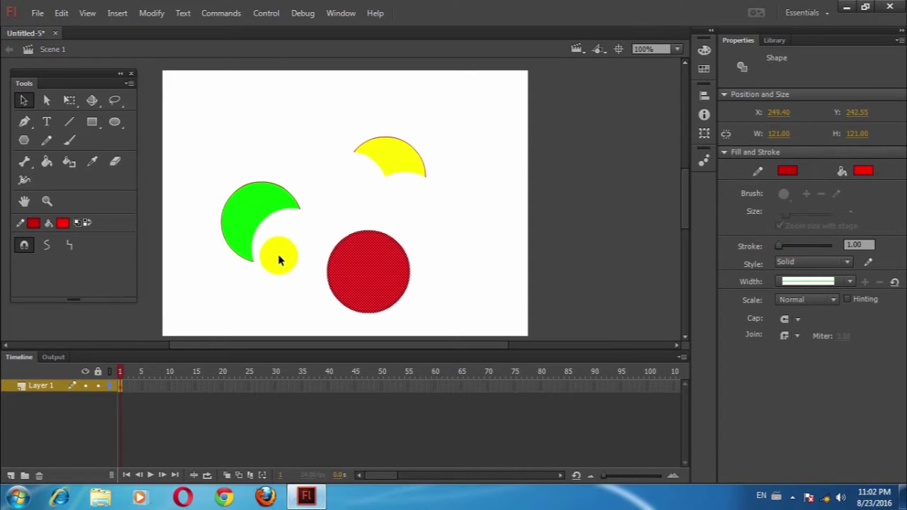
# Step: Draw a red oval of about 126 × 103 px above the green crescent with the Oval Primitive Tool
pyautogui.click(115, 122)
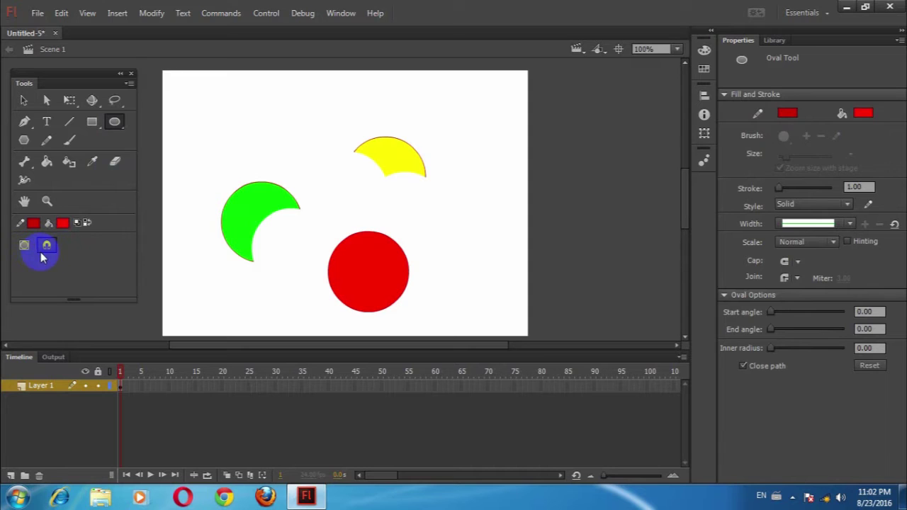
pyautogui.moveTo(118, 121); pyautogui.dragTo(161, 141)
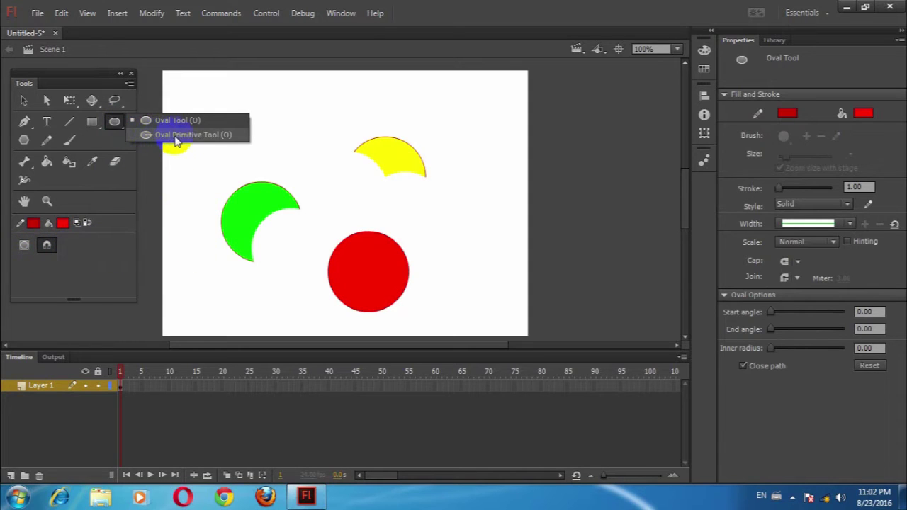
pyautogui.moveTo(121, 131); pyautogui.dragTo(178, 134)
pyautogui.click(122, 128)
pyautogui.click(159, 134)
pyautogui.click(116, 124)
pyautogui.click(149, 137)
pyautogui.moveTo(151, 140); pyautogui.dragTo(150, 140)
pyautogui.moveTo(206, 94); pyautogui.dragTo(289, 163)
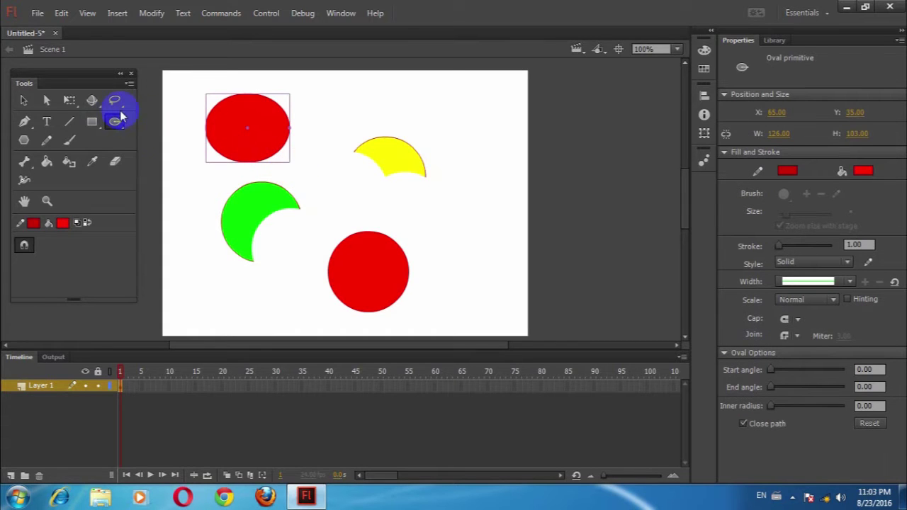
# Step: Open a wedge in the red primitive oval using its handles, with start angle 21 and end angle 315
pyautogui.click(23, 100)
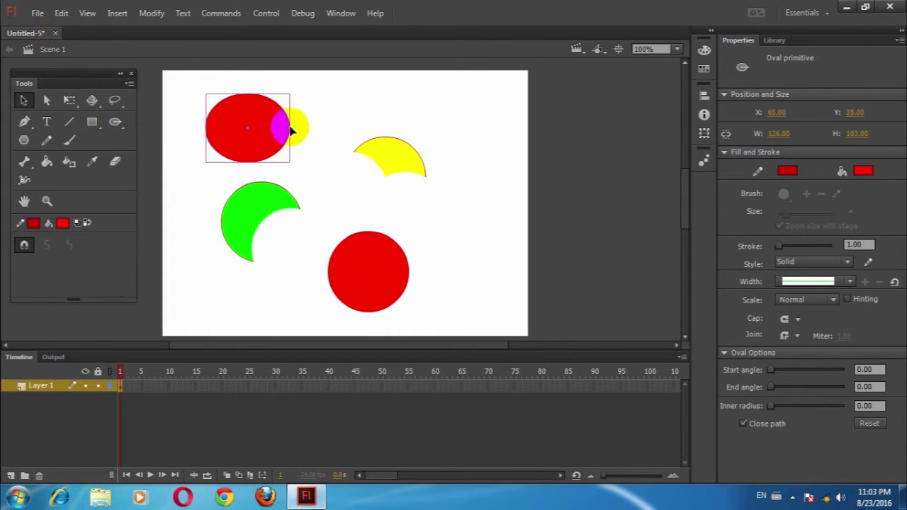
pyautogui.moveTo(291, 128); pyautogui.dragTo(287, 99)
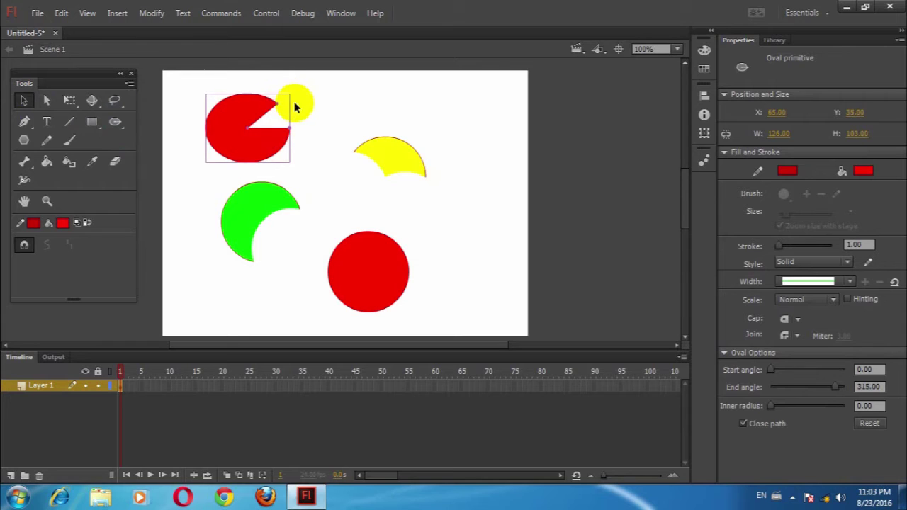
pyautogui.click(386, 196)
pyautogui.click(282, 145)
pyautogui.moveTo(288, 130); pyautogui.dragTo(285, 141)
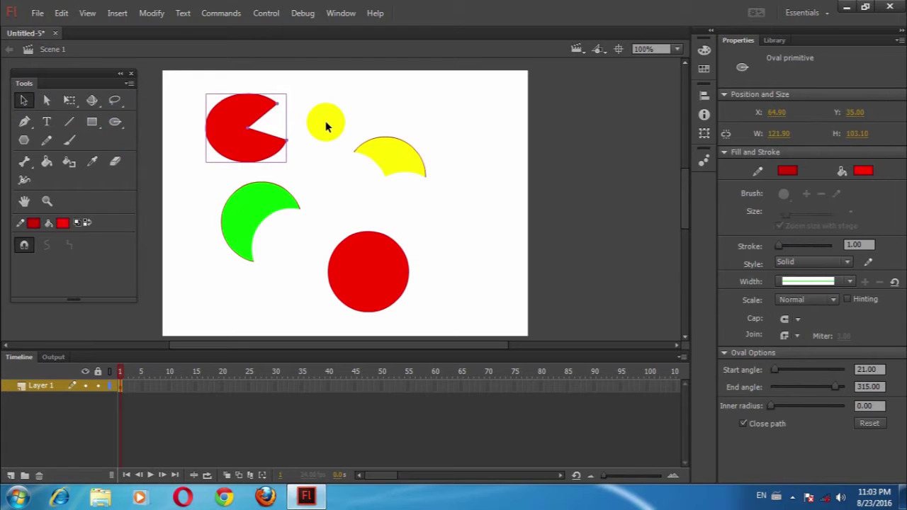
# Step: Move the wedge-cut red oval slightly to the right and deselect it
pyautogui.moveTo(325, 126); pyautogui.dragTo(295, 108)
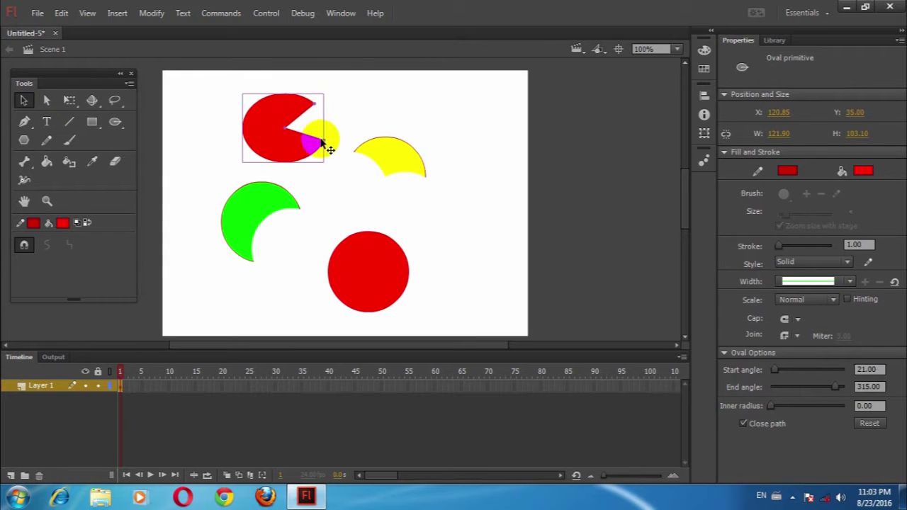
pyautogui.moveTo(287, 157); pyautogui.dragTo(251, 152)
pyautogui.click(327, 175)
pyautogui.click(331, 177)
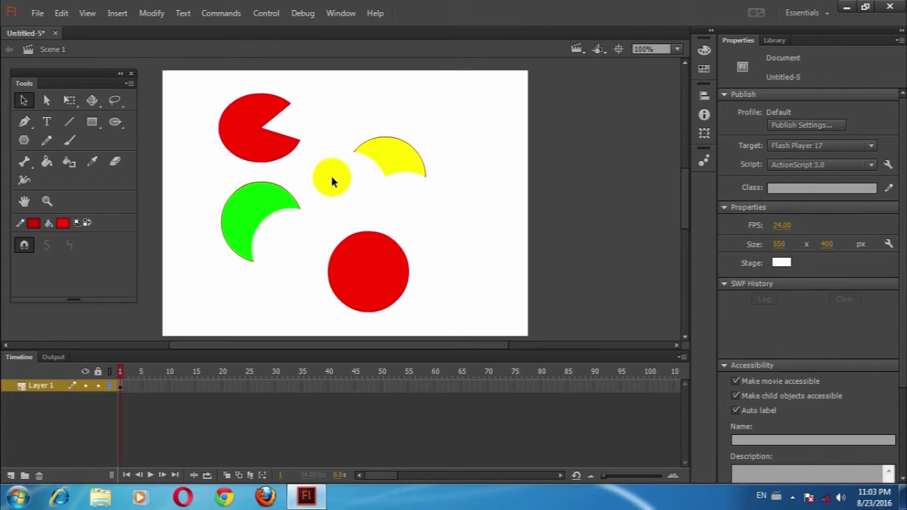
pyautogui.moveTo(331, 181); pyautogui.dragTo(248, 148)
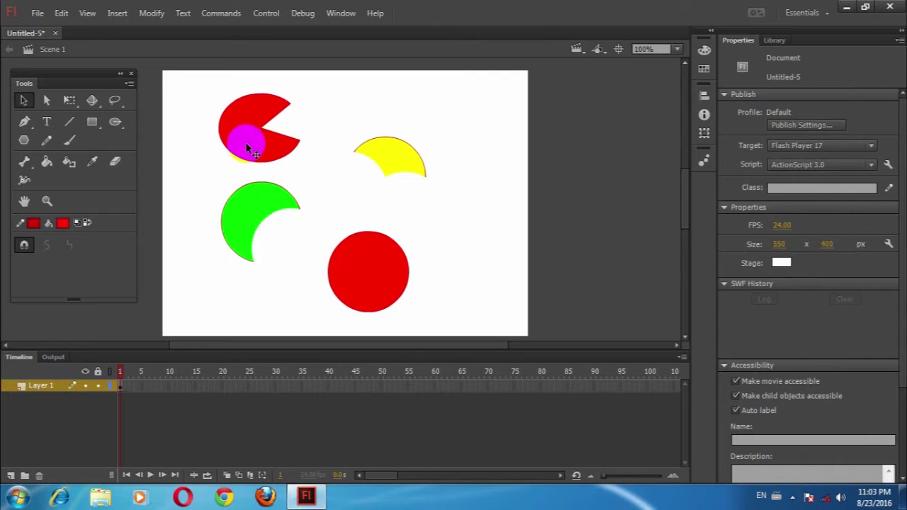
pyautogui.click(115, 121)
pyautogui.click(165, 140)
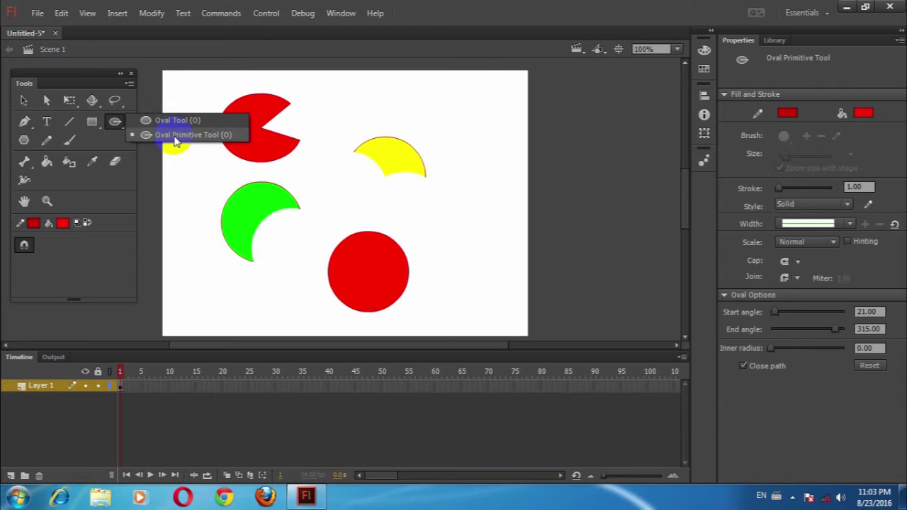
pyautogui.click(196, 106)
pyautogui.click(110, 117)
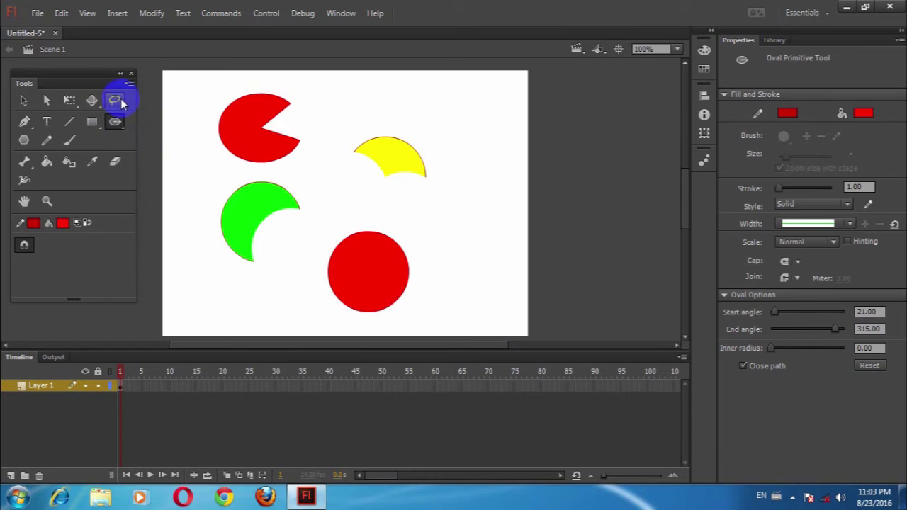
# Step: Cut the red circle and the green crescent into separate pieces with freehand Lasso Tool selections and move the pieces apart
pyautogui.click(122, 103)
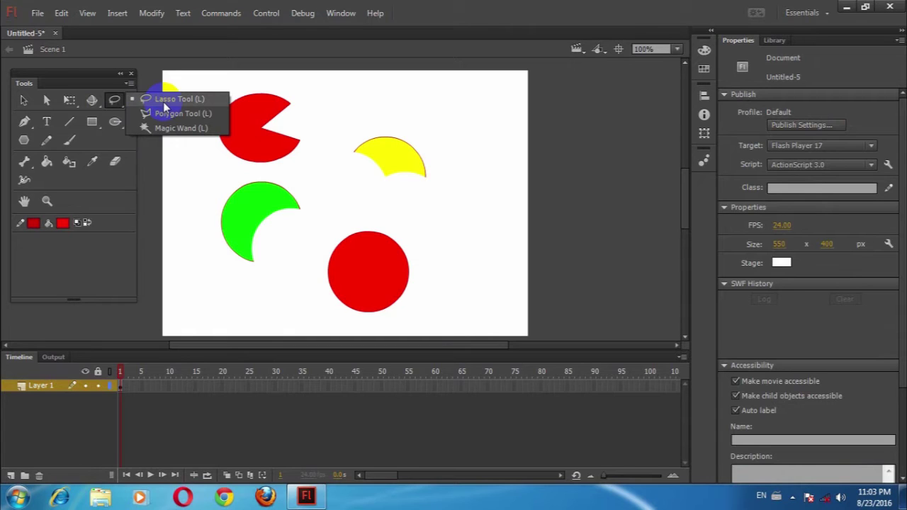
pyautogui.moveTo(163, 102); pyautogui.dragTo(163, 103)
pyautogui.moveTo(379, 263)
pyautogui.mouseDown()
pyautogui.moveTo(402, 248)
pyautogui.moveTo(363, 297)
pyautogui.moveTo(394, 317)
pyautogui.moveTo(429, 299)
pyautogui.moveTo(418, 243)
pyautogui.moveTo(406, 244)
pyautogui.moveTo(394, 285)
pyautogui.moveTo(473, 261)
pyautogui.mouseUp()
pyautogui.moveTo(354, 211)
pyautogui.mouseDown()
pyautogui.moveTo(403, 266)
pyautogui.moveTo(410, 231)
pyautogui.moveTo(350, 208)
pyautogui.mouseUp()
pyautogui.moveTo(351, 208)
pyautogui.mouseDown()
pyautogui.moveTo(374, 247)
pyautogui.moveTo(411, 219)
pyautogui.moveTo(406, 236)
pyautogui.moveTo(453, 235)
pyautogui.moveTo(470, 286)
pyautogui.moveTo(462, 234)
pyautogui.moveTo(460, 259)
pyautogui.moveTo(426, 278)
pyautogui.mouseUp()
pyautogui.click(115, 100)
pyautogui.moveTo(117, 105)
pyautogui.mouseDown()
pyautogui.moveTo(178, 112)
pyautogui.moveTo(174, 121)
pyautogui.mouseUp()
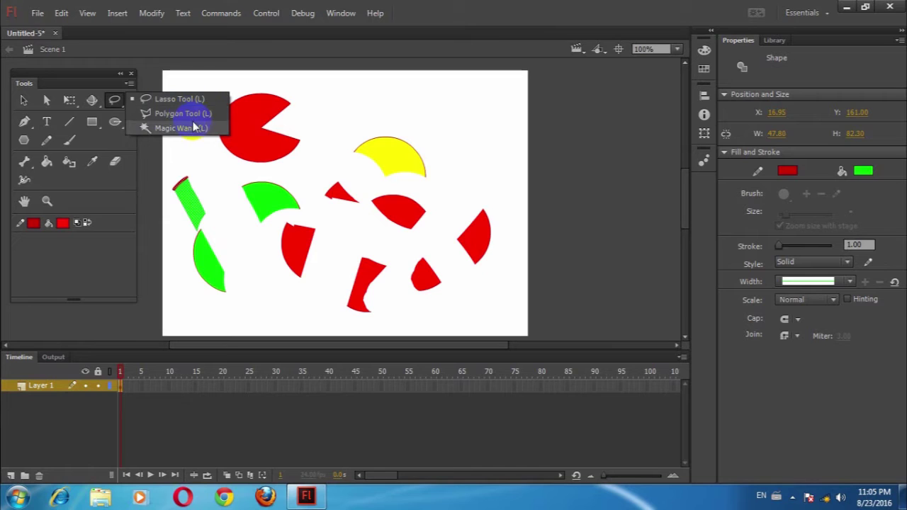
pyautogui.moveTo(186, 121); pyautogui.dragTo(194, 124)
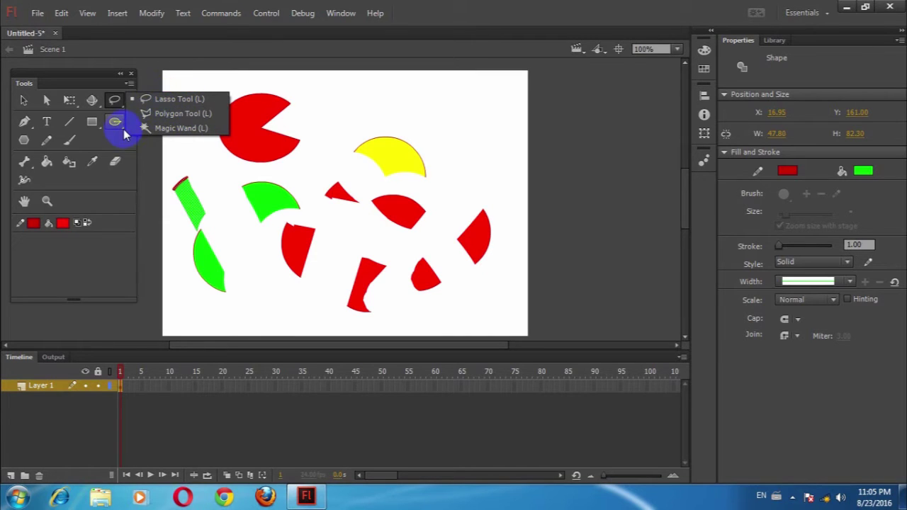
# Step: Select the wedge-cut red oval and clear all the shapes from the stage
pyautogui.click(116, 124)
pyautogui.click(24, 100)
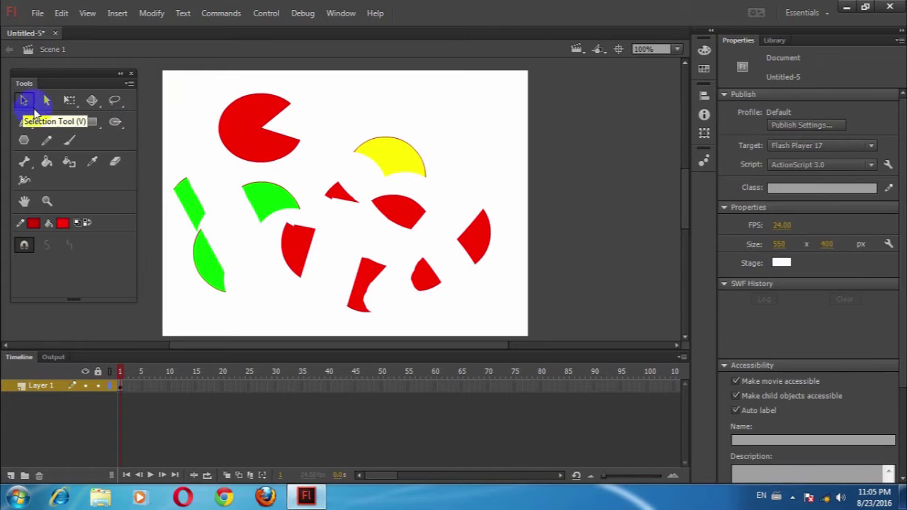
pyautogui.click(231, 122)
pyautogui.moveTo(241, 119)
pyautogui.mouseDown()
pyautogui.moveTo(261, 109)
pyautogui.moveTo(254, 121)
pyautogui.mouseUp()
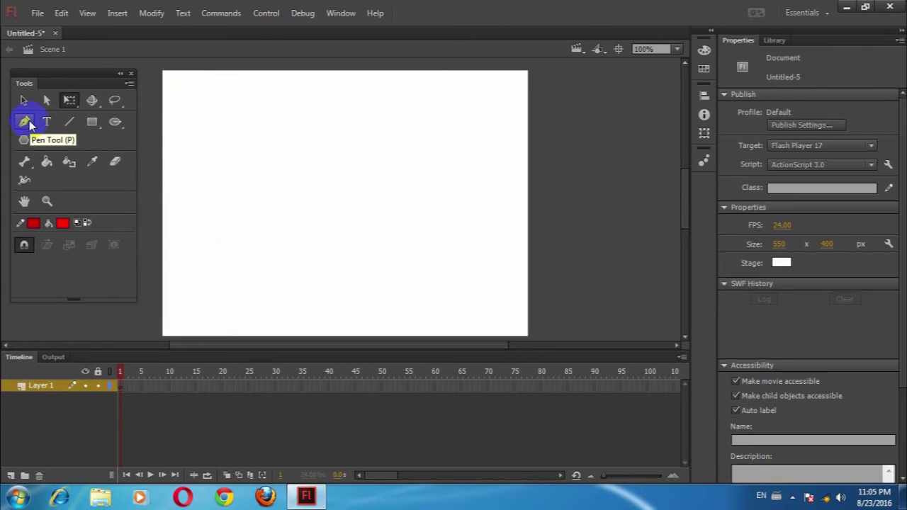
# Step: Draw a red rounded rectangle with corner radius 37 in the middle of the stage
pyautogui.click(46, 121)
pyautogui.moveTo(92, 120); pyautogui.dragTo(128, 122)
pyautogui.click(150, 128)
pyautogui.moveTo(269, 124); pyautogui.dragTo(440, 243)
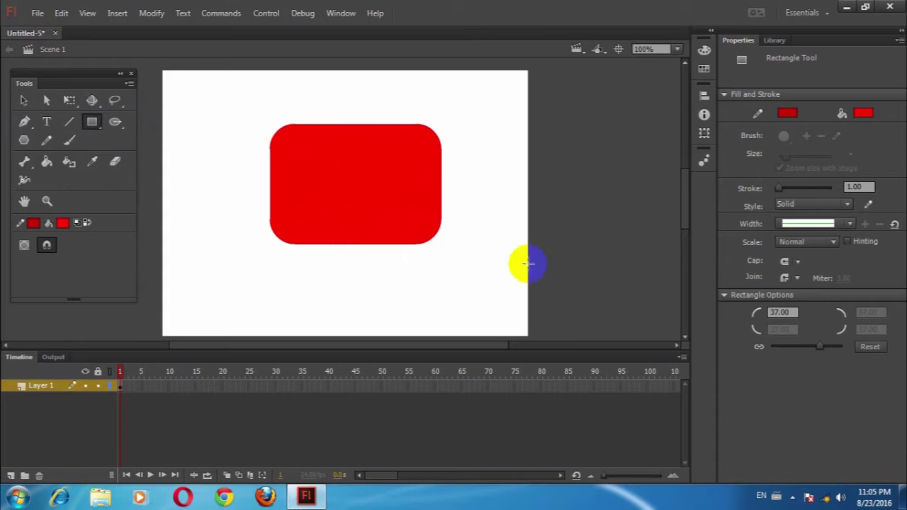
# Step: Delete the rounded rectangle's fill and its remaining outline from the stage
pyautogui.click(23, 100)
pyautogui.click(361, 190)
pyautogui.press('Delete')
pyautogui.moveTo(222, 89); pyautogui.dragTo(551, 291)
pyautogui.press('Delete')
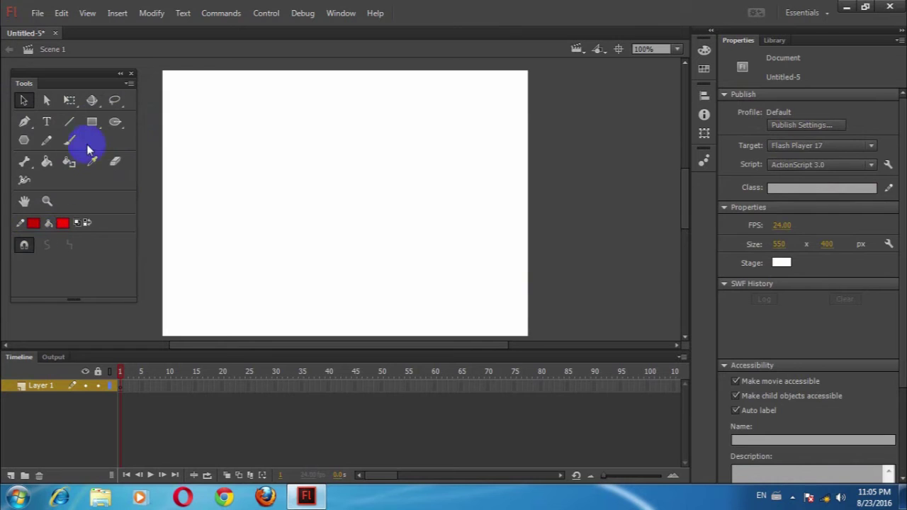
# Step: Draw a red rectangle of about 341 × 157 px in Object Drawing mode with corner radius 5
pyautogui.click(92, 122)
pyautogui.click(48, 244)
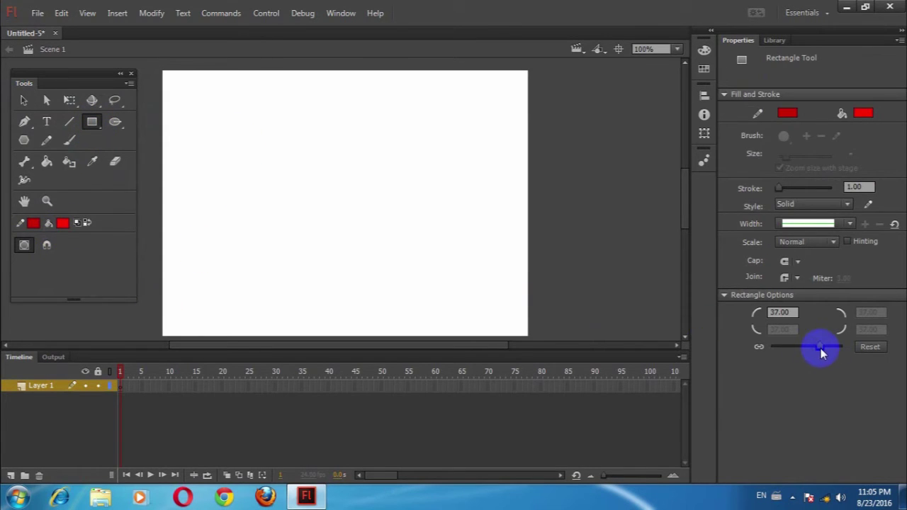
pyautogui.click(815, 348)
pyautogui.click(788, 312)
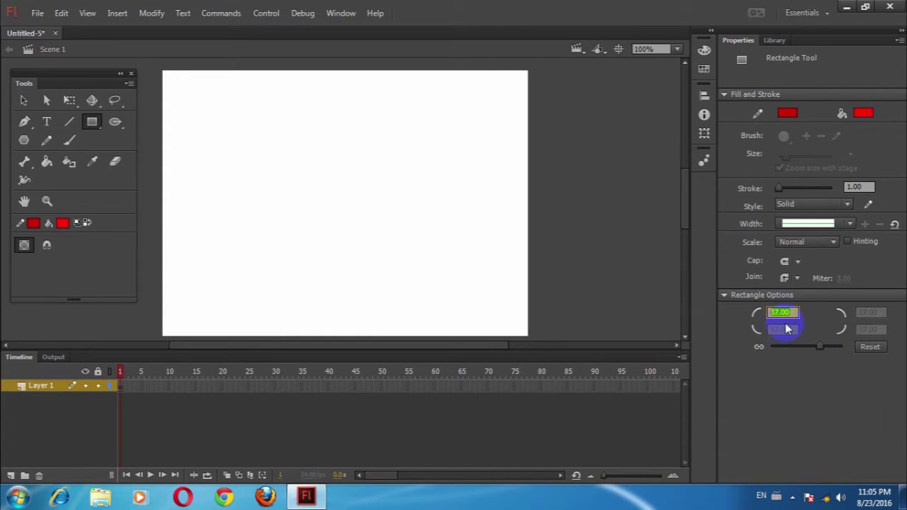
pyautogui.write('5')
pyautogui.moveTo(219, 140); pyautogui.dragTo(446, 245)
# Step: Examine the rounding of the rectangle's upper-left corner up close and return to the full rectangle
pyautogui.click(48, 202)
pyautogui.moveTo(204, 126); pyautogui.dragTo(259, 171)
pyautogui.moveTo(227, 112); pyautogui.dragTo(324, 213)
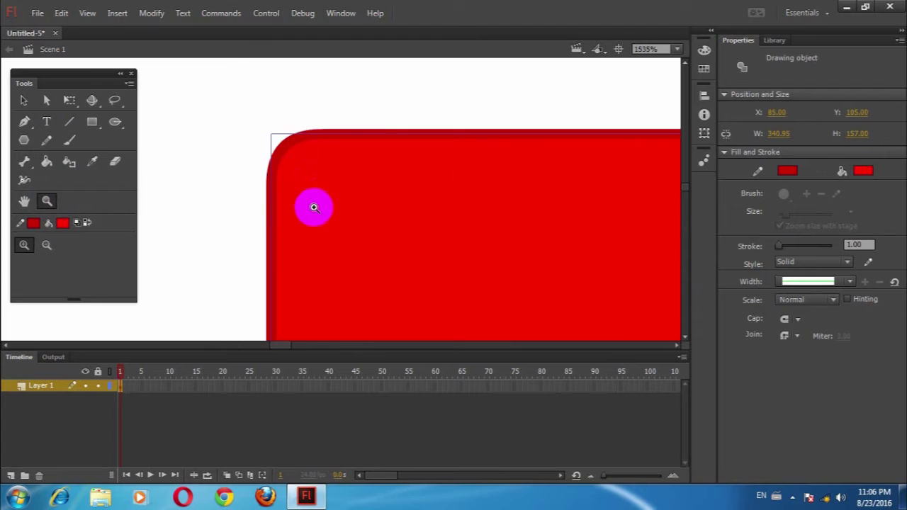
pyautogui.keyDown('alt'); pyautogui.click(325, 171); pyautogui.keyUp('alt')
pyautogui.keyDown('alt'); pyautogui.click(326, 171); pyautogui.keyUp('alt')
pyautogui.keyDown('alt'); pyautogui.click(326, 170); pyautogui.keyUp('alt')
pyautogui.keyDown('alt'); pyautogui.click(546, 282); pyautogui.keyUp('alt')
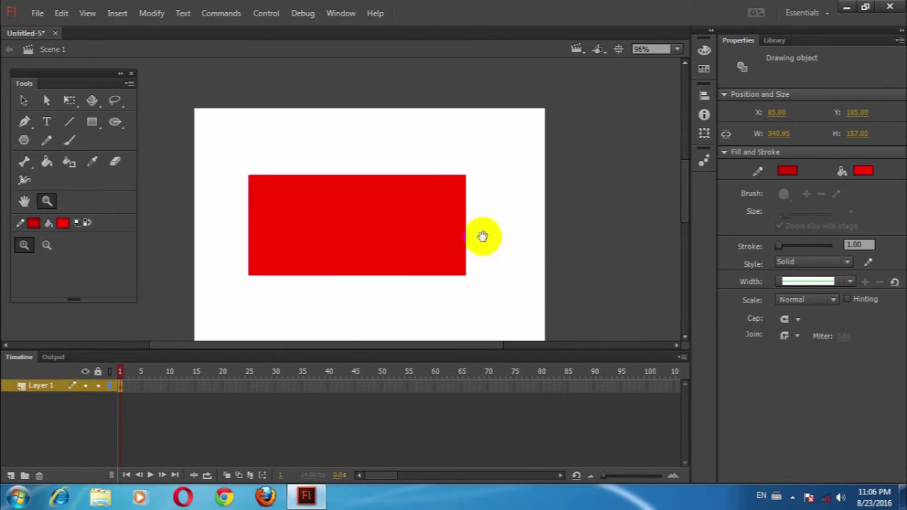
# Step: Draw a second red rectangle of about 388 × 182 px with a larger corner radius, overlapping the first toward the upper right
pyautogui.click(93, 123)
pyautogui.click(94, 124)
pyautogui.moveTo(94, 125); pyautogui.dragTo(148, 123)
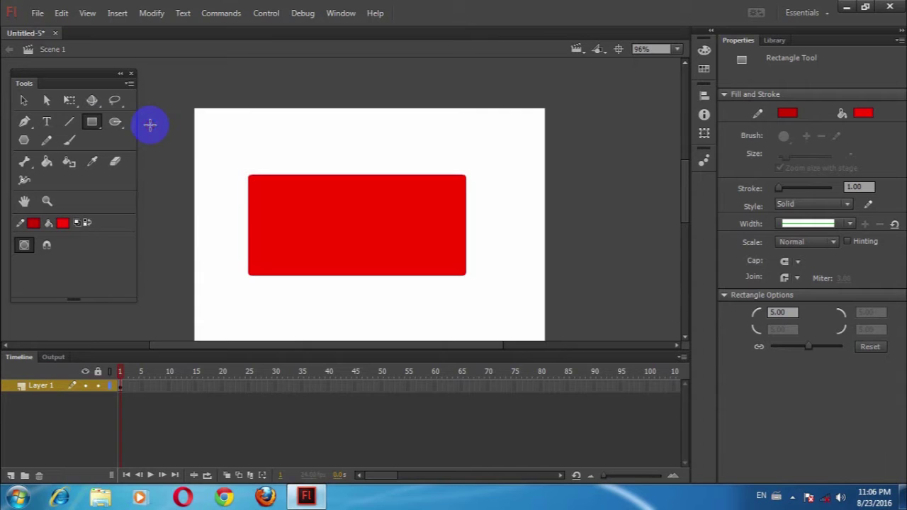
pyautogui.click(784, 313)
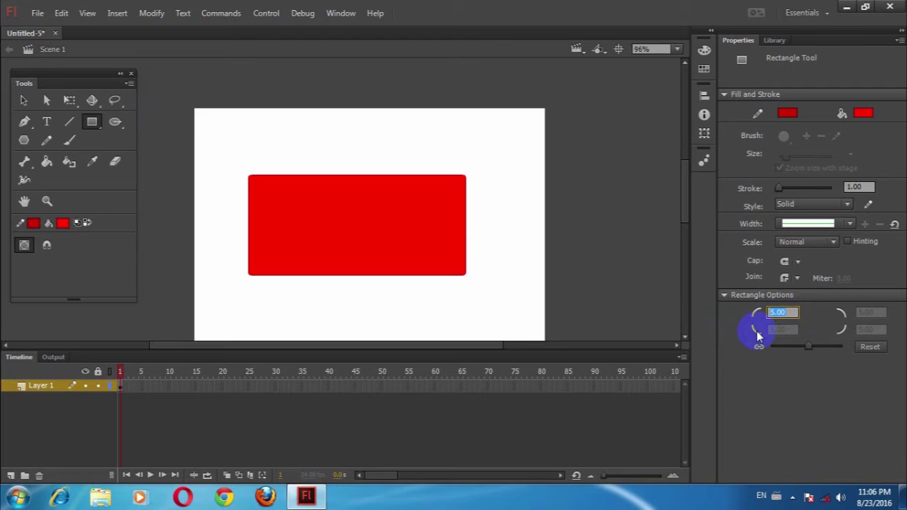
pyautogui.moveTo(279, 119)
pyautogui.mouseDown()
pyautogui.moveTo(335, 154)
pyautogui.moveTo(524, 233)
pyautogui.mouseUp()
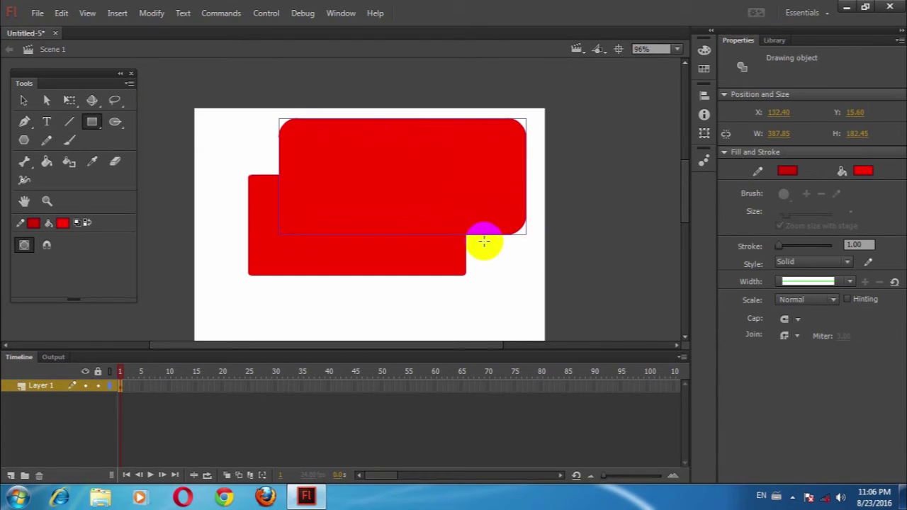
# Step: Delete the lower rectangle with the slightly rounded corners and move the more rounded rectangle to the middle of the stage
pyautogui.click(24, 100)
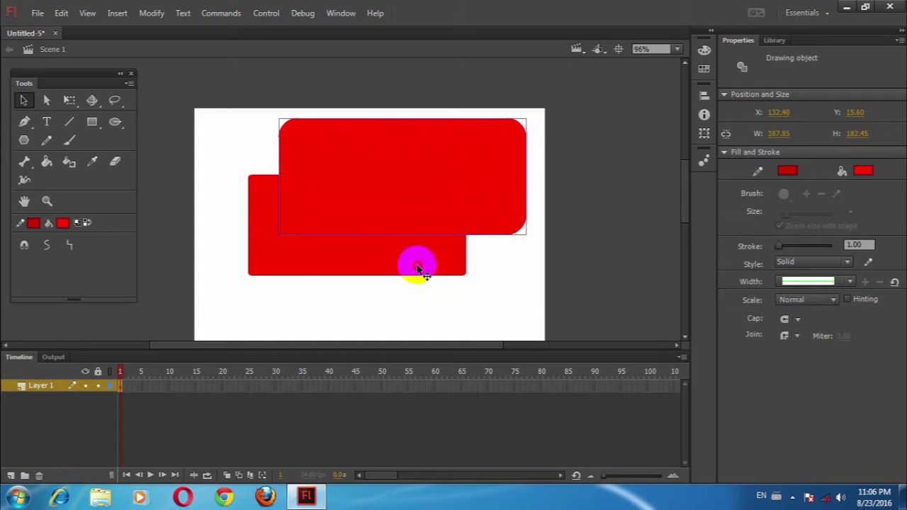
pyautogui.moveTo(417, 260); pyautogui.dragTo(345, 294)
pyautogui.press('Delete')
pyautogui.moveTo(446, 191); pyautogui.dragTo(423, 226)
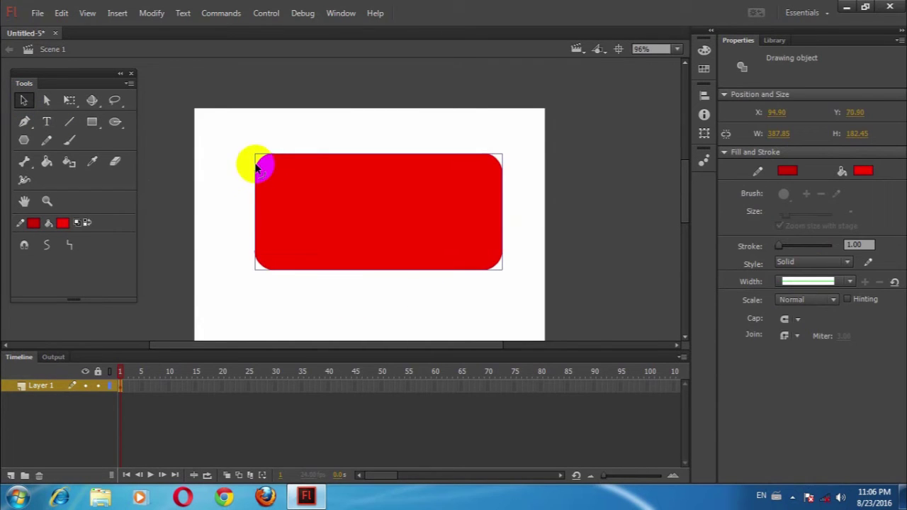
pyautogui.click(498, 174)
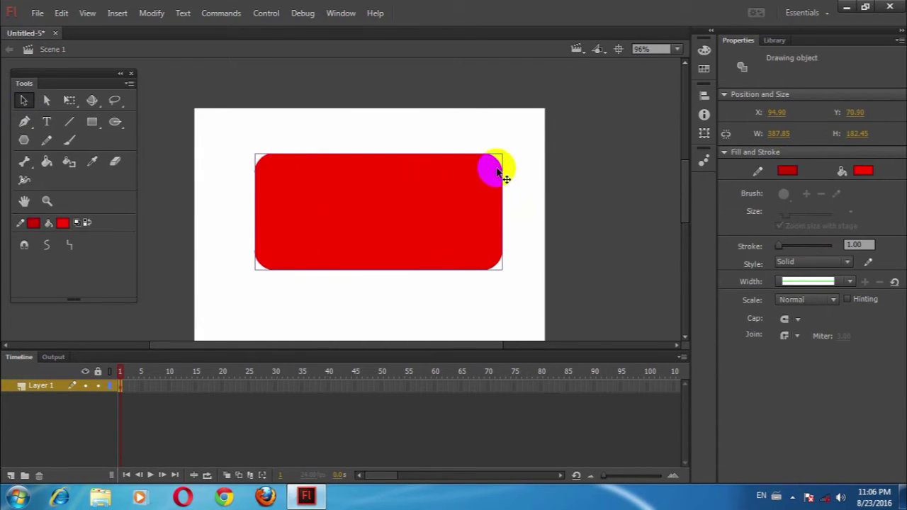
# Step: Replace the rounded rectangle with a new red one of about 421 × 216 px using a corner radius of -29
pyautogui.click(93, 121)
pyautogui.press('Delete')
pyautogui.moveTo(792, 312); pyautogui.dragTo(714, 313)
pyautogui.click(777, 313)
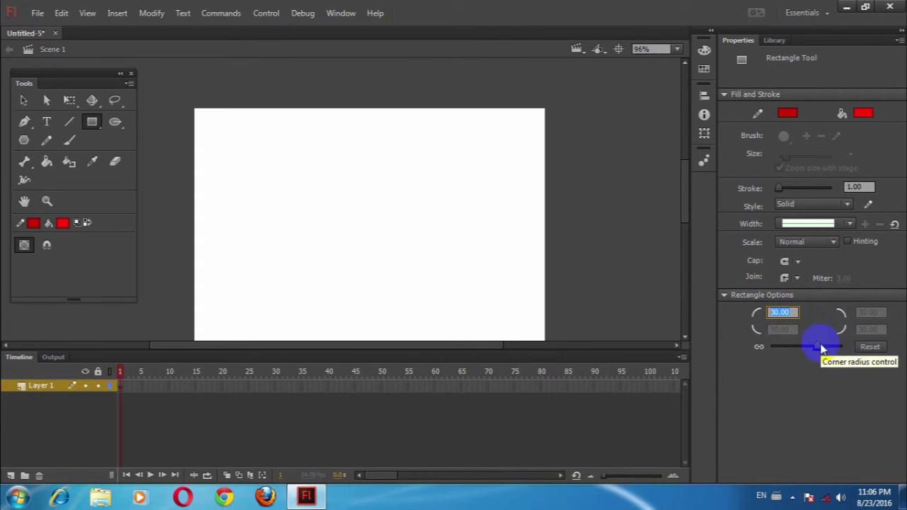
pyautogui.moveTo(819, 350); pyautogui.dragTo(796, 346)
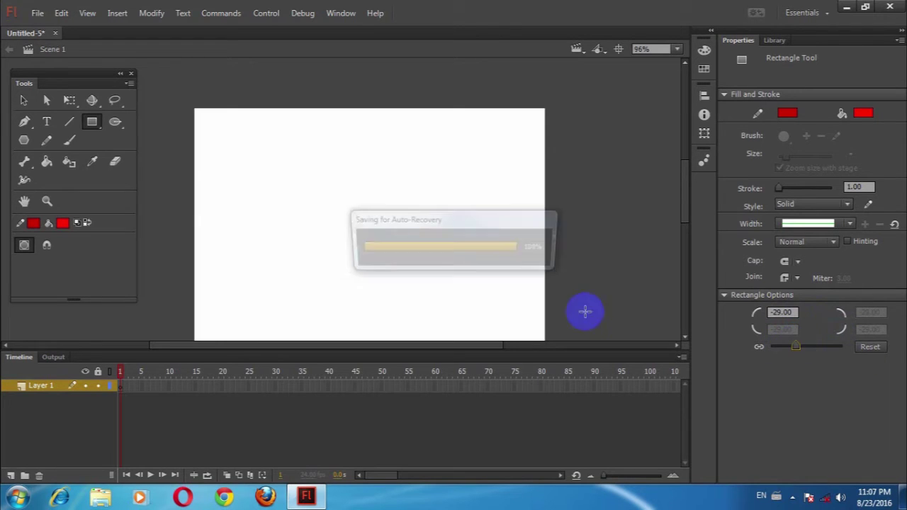
pyautogui.moveTo(257, 146)
pyautogui.mouseDown()
pyautogui.moveTo(371, 218)
pyautogui.moveTo(525, 283)
pyautogui.mouseUp()
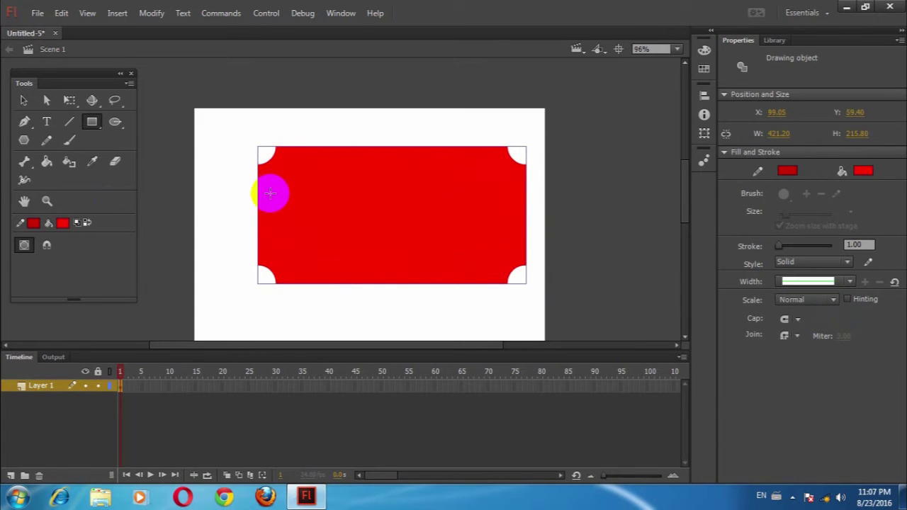
# Step: Delete the notched rectangle and draw a red one of about 415 × 207 px with slightly rounded convex corners
pyautogui.click(24, 100)
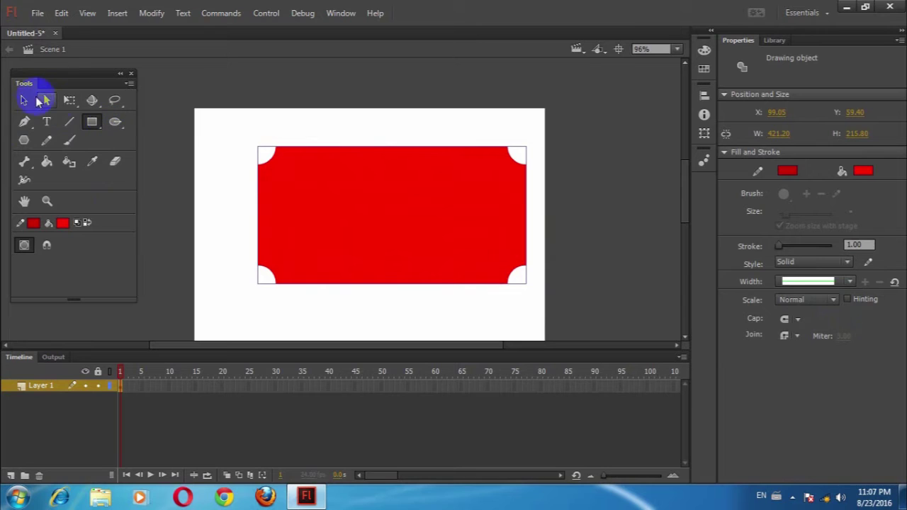
pyautogui.click(330, 158)
pyautogui.press('Delete')
pyautogui.press('r')
pyautogui.click(798, 347)
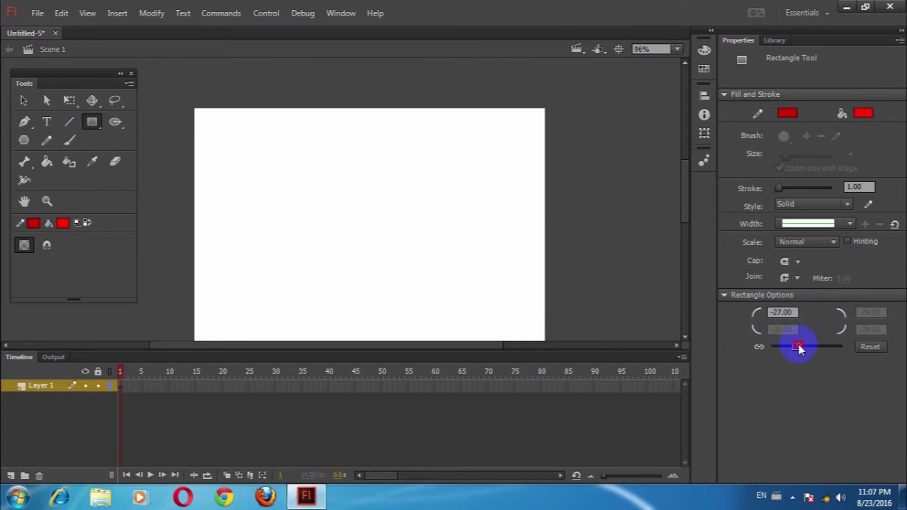
pyautogui.moveTo(239, 134)
pyautogui.mouseDown()
pyautogui.moveTo(344, 211)
pyautogui.moveTo(498, 248)
pyautogui.moveTo(504, 265)
pyautogui.mouseUp()
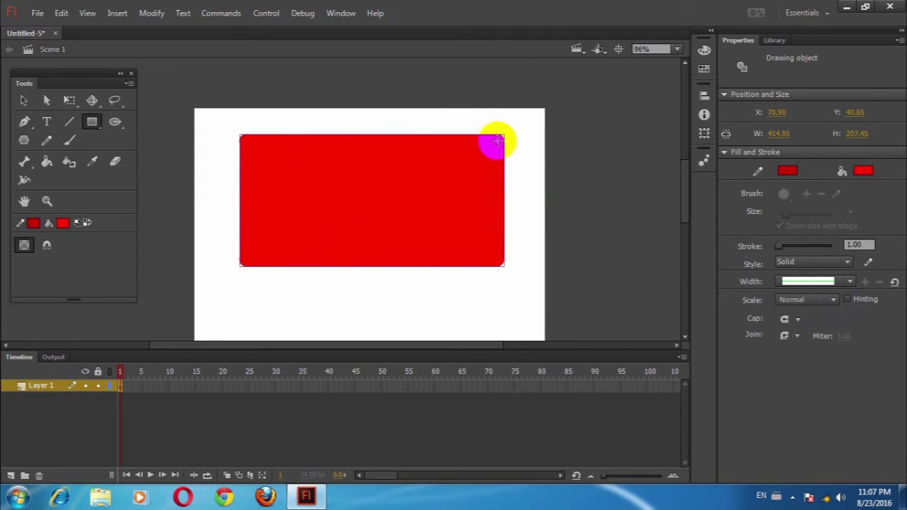
# Step: Select the red rectangle on the stage and set its width and height to 10 px
pyautogui.click(493, 179)
pyautogui.click(24, 100)
pyautogui.moveTo(433, 224)
pyautogui.mouseDown()
pyautogui.moveTo(435, 259)
pyautogui.moveTo(434, 235)
pyautogui.mouseUp()
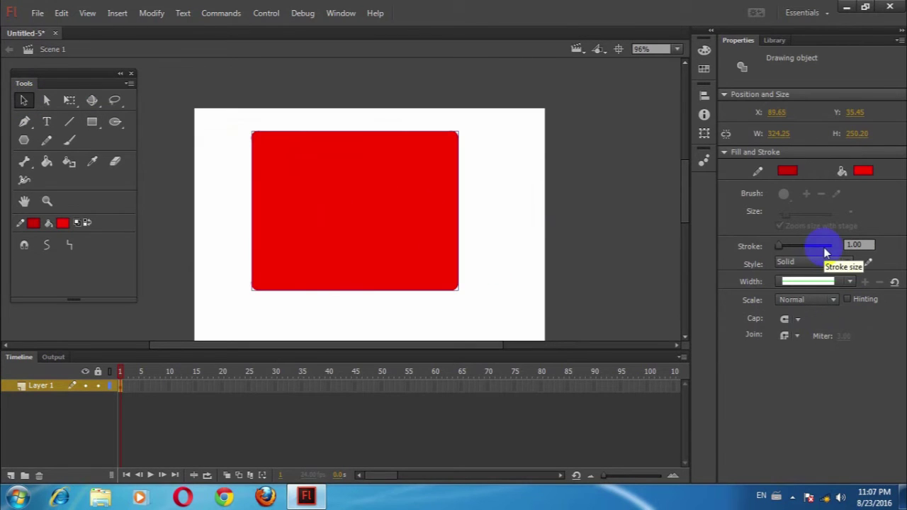
pyautogui.click(779, 134)
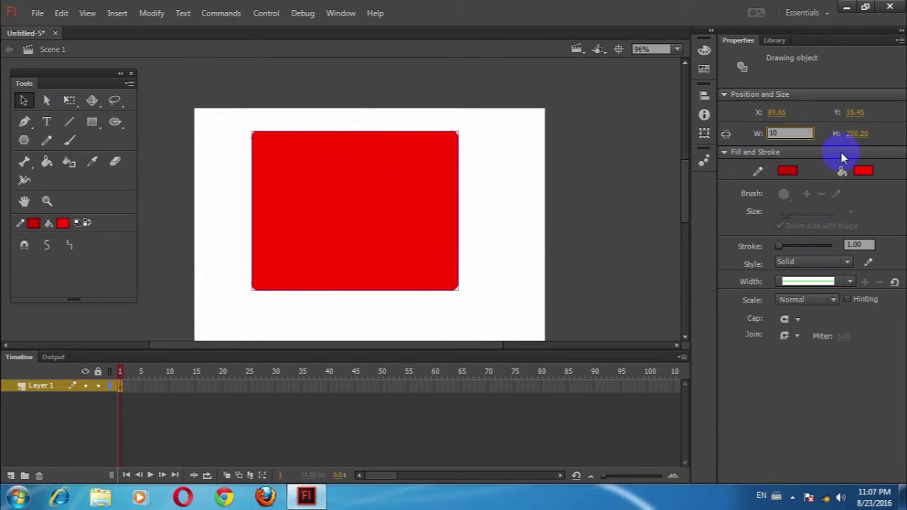
pyautogui.click(850, 136)
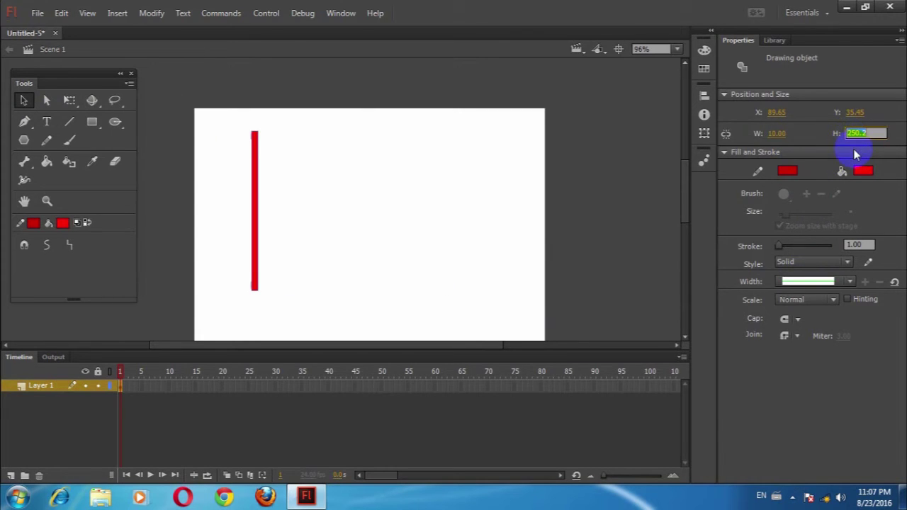
pyautogui.write('10')
pyautogui.press('Return')
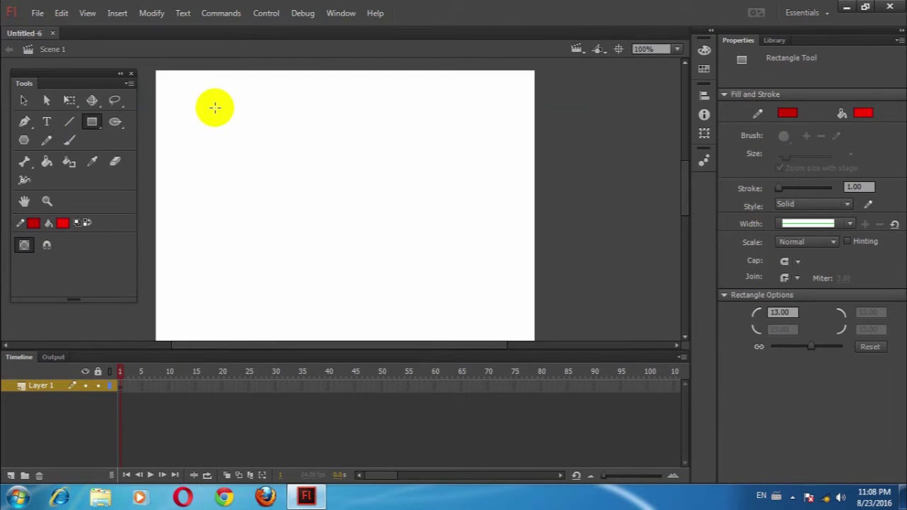
# Step: Draw a red rounded rectangle in the new centimetre-based document and set its width and height to 18 cm
pyautogui.moveTo(201, 110)
pyautogui.mouseDown()
pyautogui.moveTo(302, 173)
pyautogui.moveTo(403, 256)
pyautogui.mouseUp()
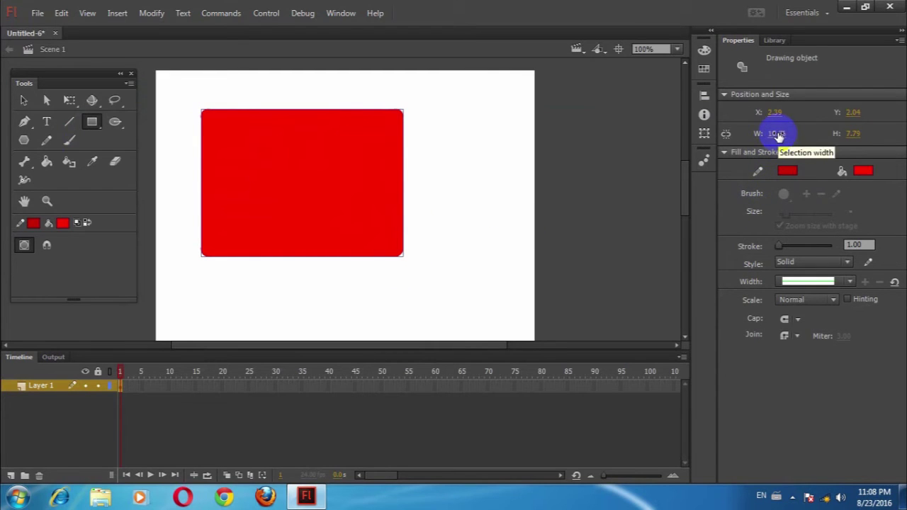
pyautogui.click(778, 133)
pyautogui.write('1')
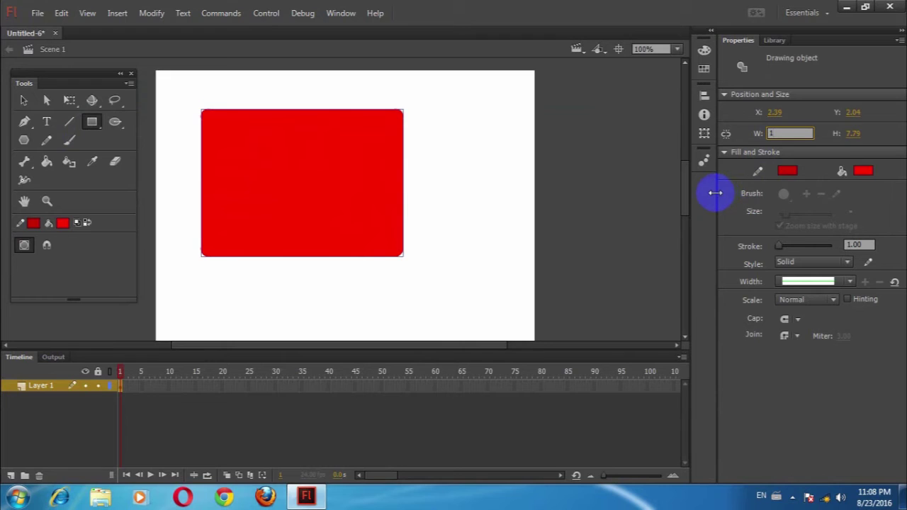
pyautogui.moveTo(792, 132); pyautogui.dragTo(745, 134)
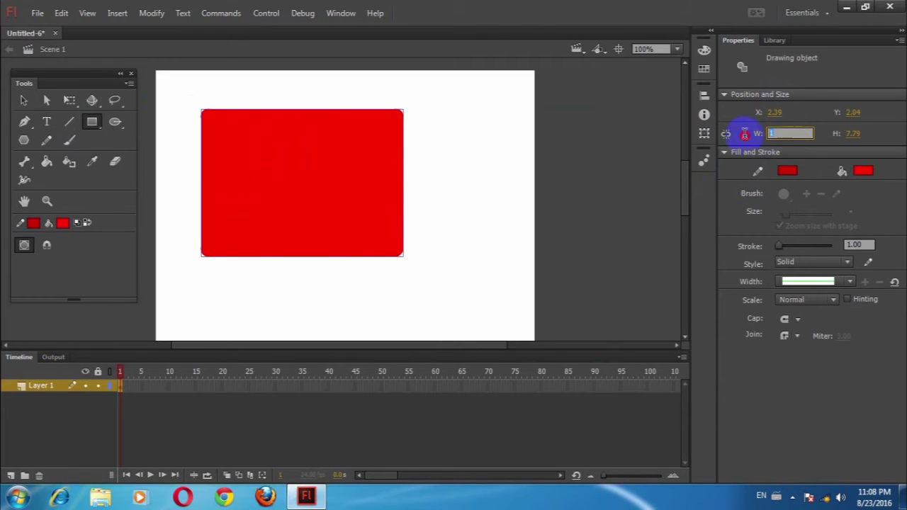
pyautogui.write('18')
pyautogui.click(854, 134)
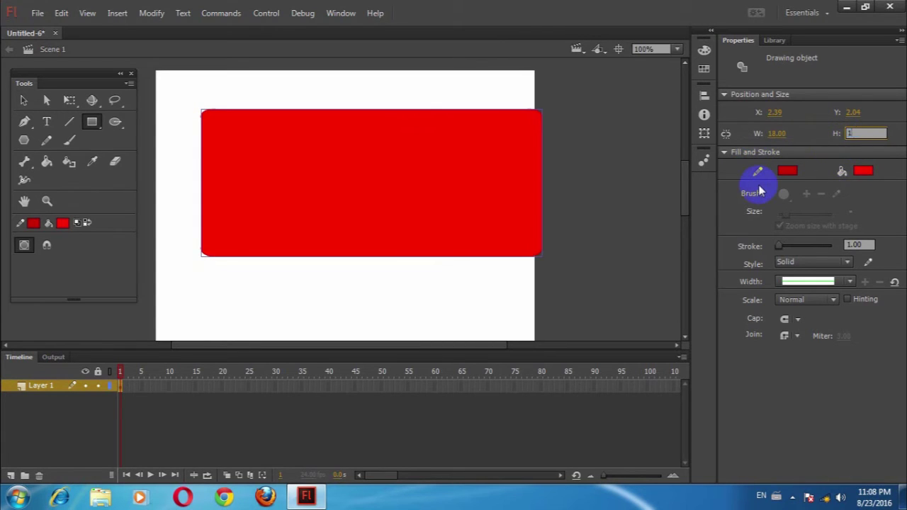
pyautogui.write('18')
pyautogui.press('Return')
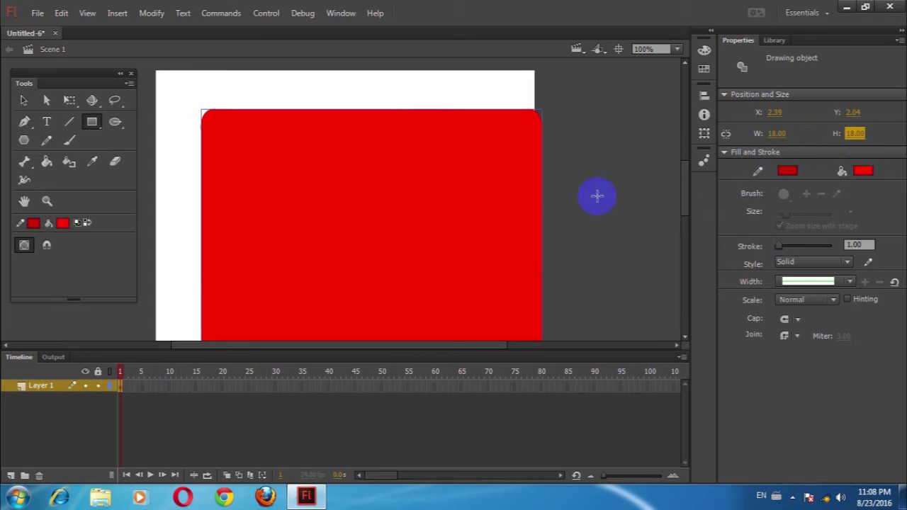
# Step: Move the 18 cm square fully inside the white stage, to about X 1.23 and Y 1.02
pyautogui.click(22, 99)
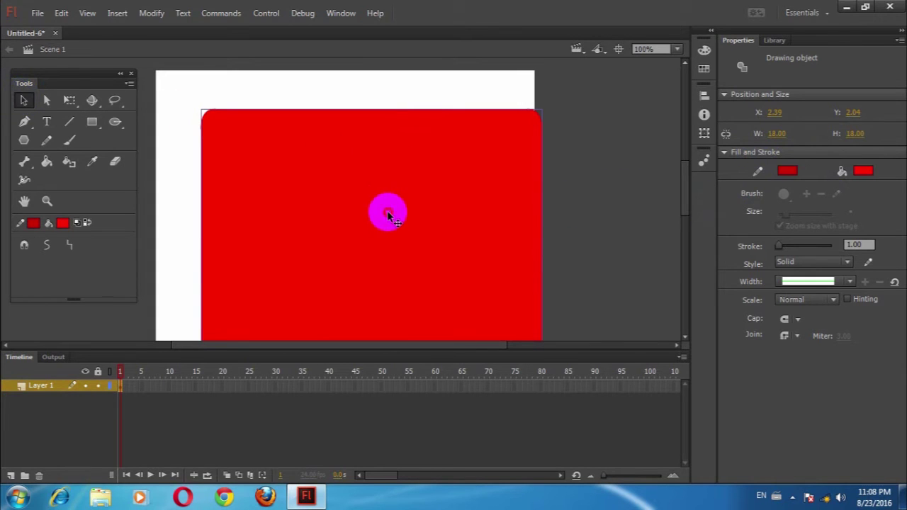
pyautogui.moveTo(385, 211); pyautogui.dragTo(364, 192)
pyautogui.scroll(-3, 476, 201)
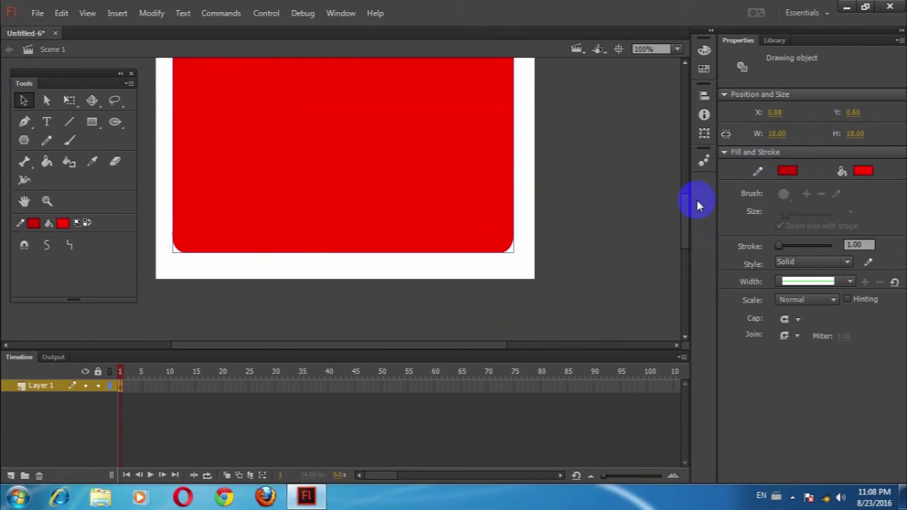
pyautogui.moveTo(687, 213); pyautogui.dragTo(688, 192)
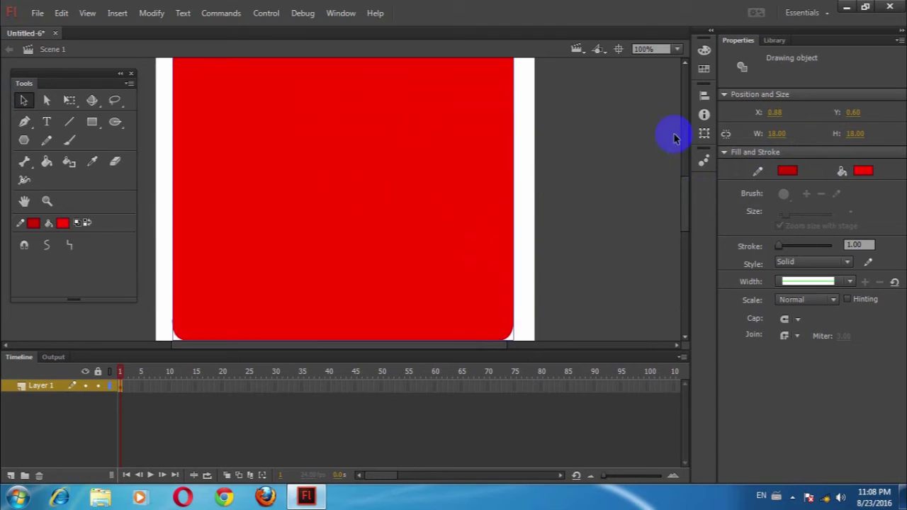
pyautogui.moveTo(425, 141); pyautogui.dragTo(417, 170)
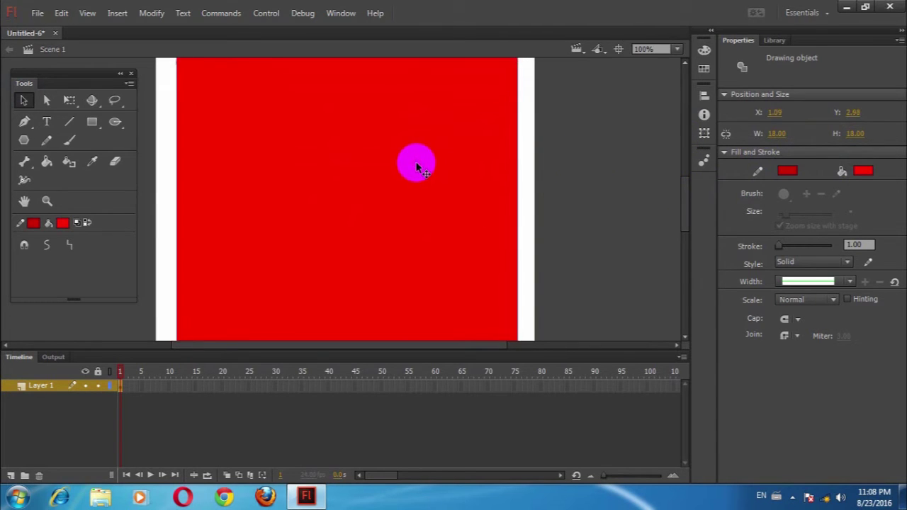
pyautogui.hotkey('ctrl', '-')
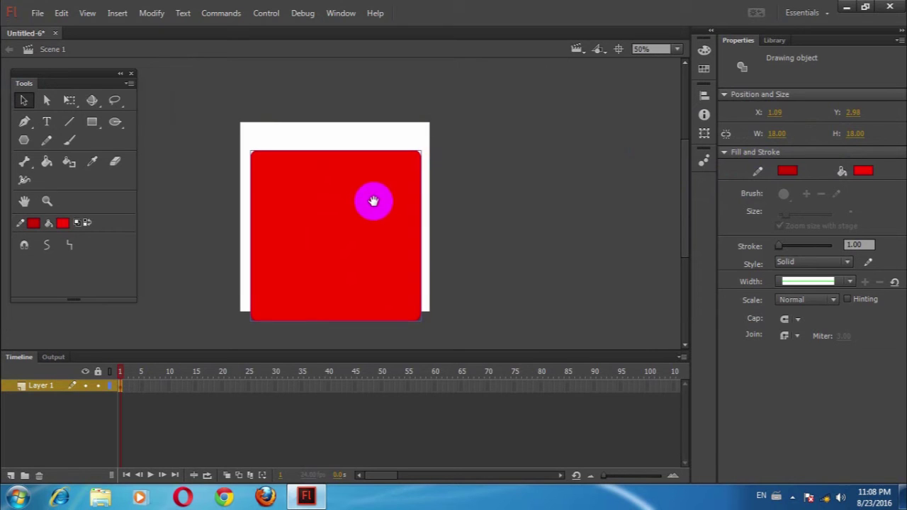
pyautogui.moveTo(360, 194); pyautogui.dragTo(356, 175)
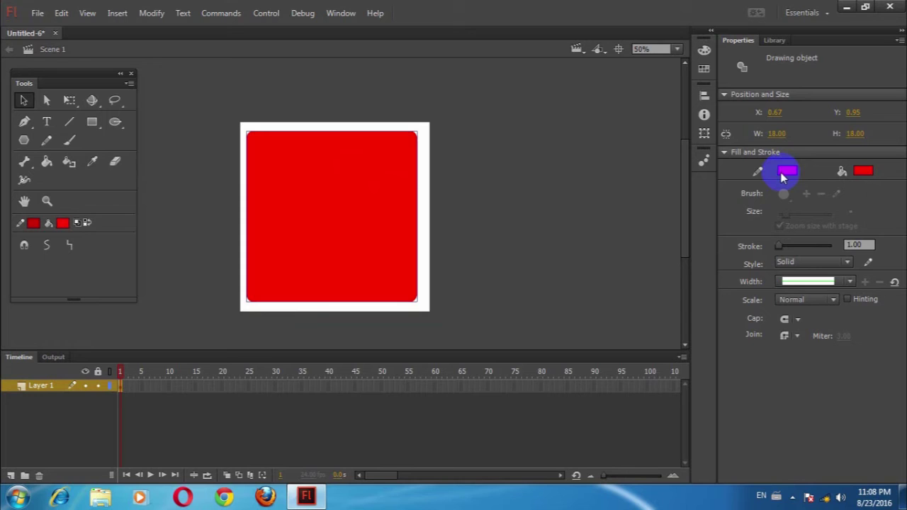
pyautogui.click(521, 150)
pyautogui.click(315, 211)
pyautogui.moveTo(315, 211)
pyautogui.mouseDown()
pyautogui.moveTo(324, 209)
pyautogui.moveTo(309, 210)
pyautogui.moveTo(322, 219)
pyautogui.mouseUp()
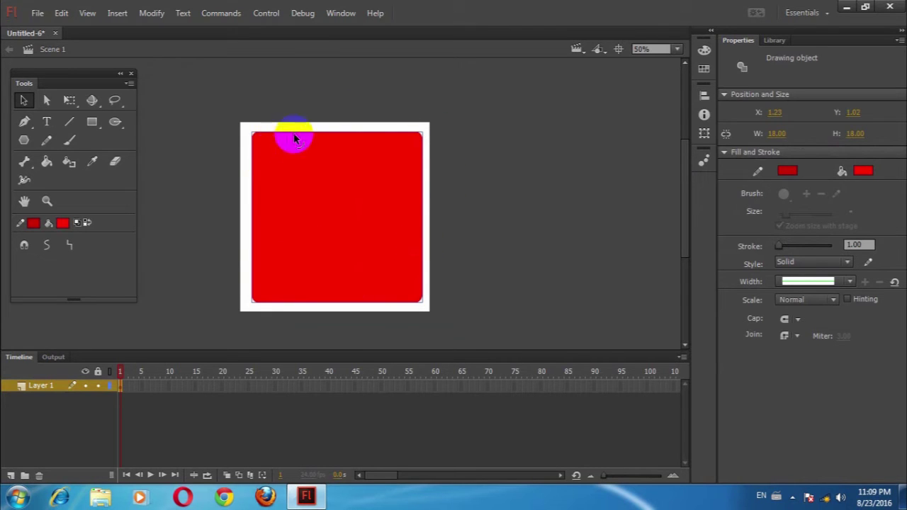
# Step: Delete the 18 cm square and draw a red primitive rectangle of about 17 × 14.4 cm with the Rectangle Primitive tool
pyautogui.click(465, 196)
pyautogui.click(364, 221)
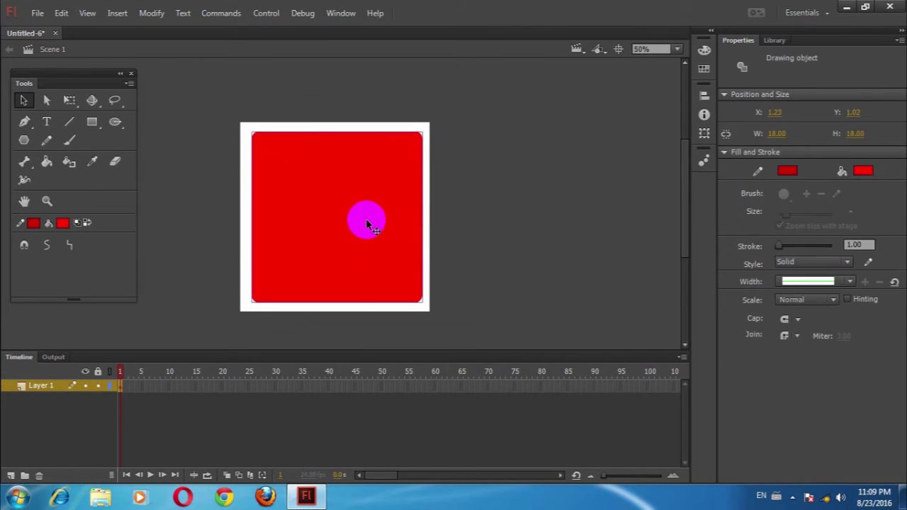
pyautogui.press('Delete')
pyautogui.press('r')
pyautogui.moveTo(256, 139); pyautogui.dragTo(417, 275)
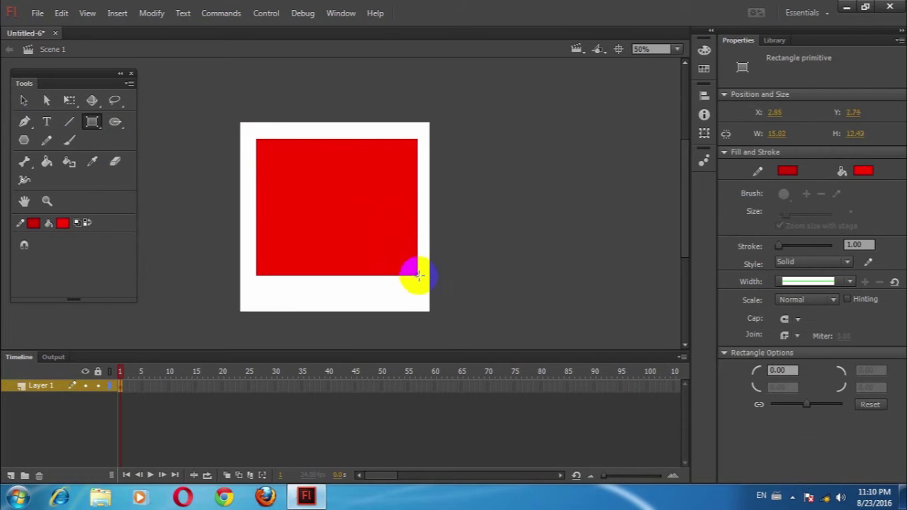
# Step: Round all four corners of the primitive rectangle to a radius of 44 by reshaping its upper-right corner directly on the stage
pyautogui.click(23, 100)
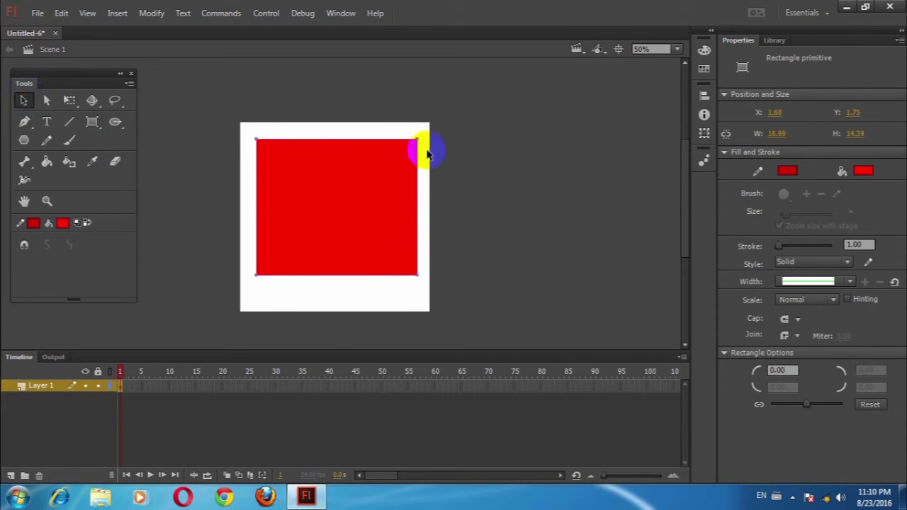
pyautogui.moveTo(418, 143); pyautogui.dragTo(421, 157)
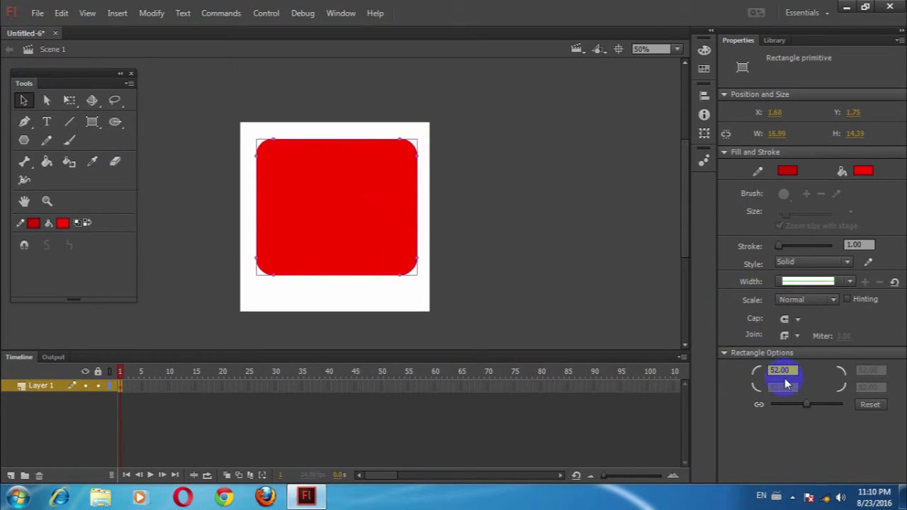
pyautogui.click(414, 159)
pyautogui.moveTo(416, 157); pyautogui.dragTo(405, 151)
pyautogui.click(596, 207)
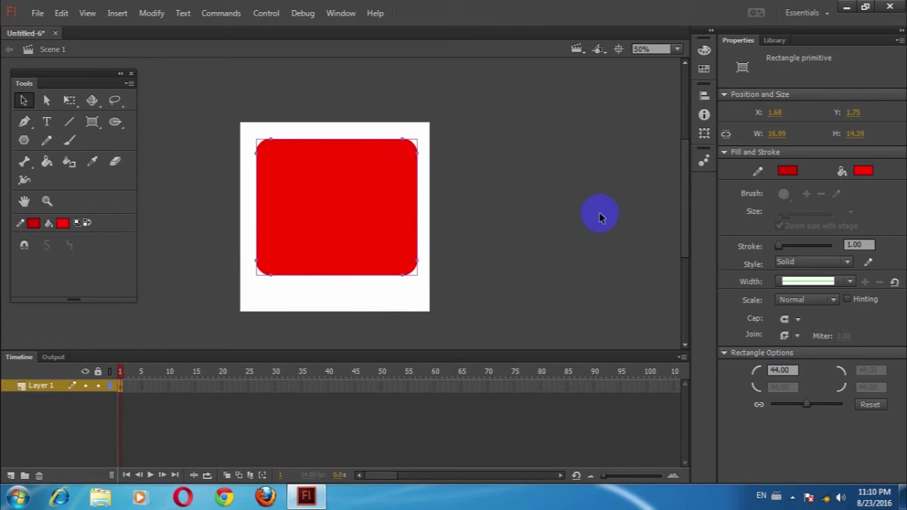
# Step: Delete the primitive rectangle and draw a red pentagon of about 10 × 9.7 cm with the PolyStar tool
pyautogui.press('Delete')
pyautogui.click(26, 143)
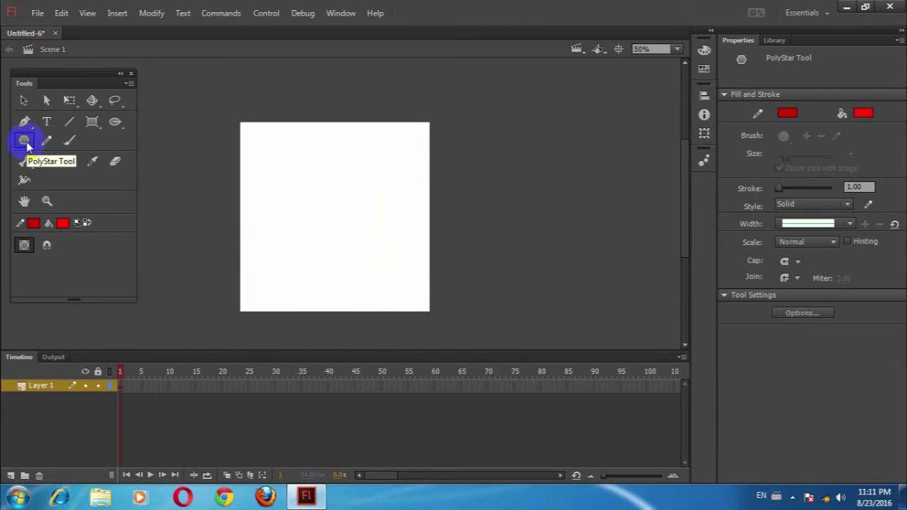
pyautogui.moveTo(304, 181); pyautogui.dragTo(337, 220)
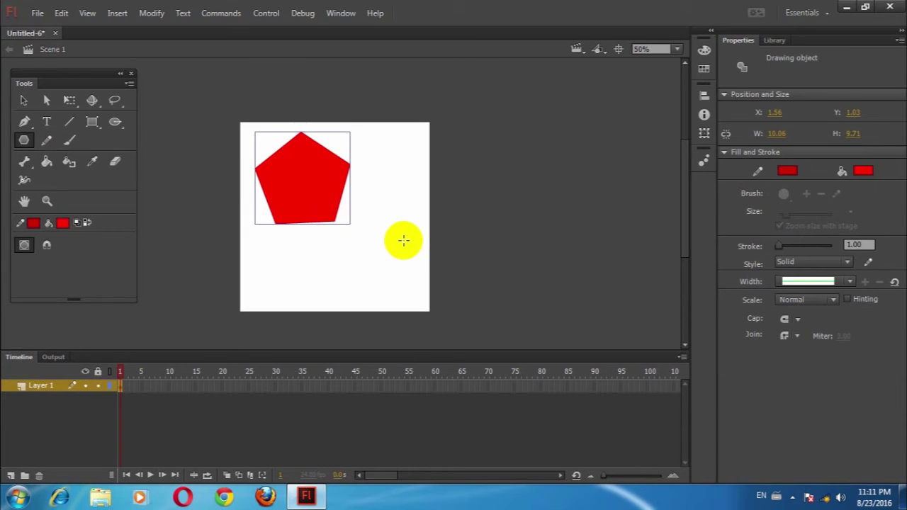
# Step: Delete the pentagon and draw a red five-pointed star with a star point size of 0.50 using the PolyStar tool
pyautogui.press('Delete')
pyautogui.press('v')
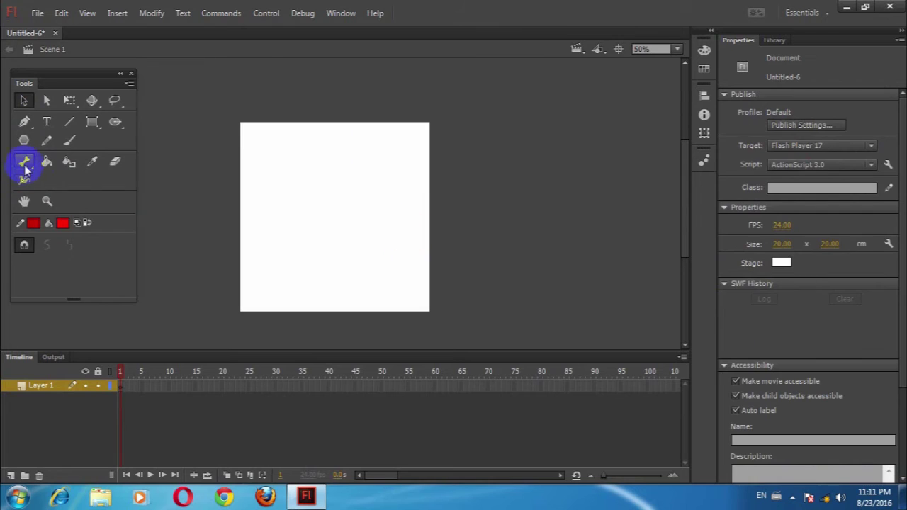
pyautogui.click(24, 140)
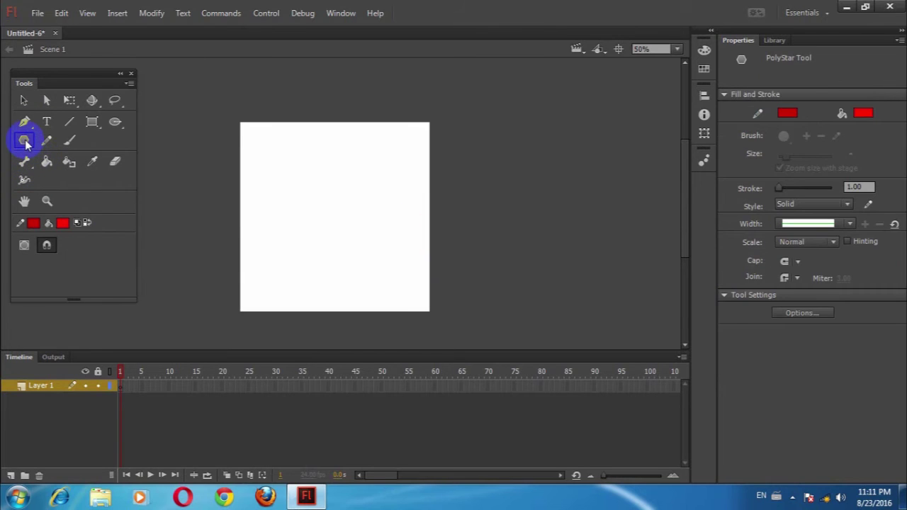
pyautogui.click(804, 314)
pyautogui.click(476, 218)
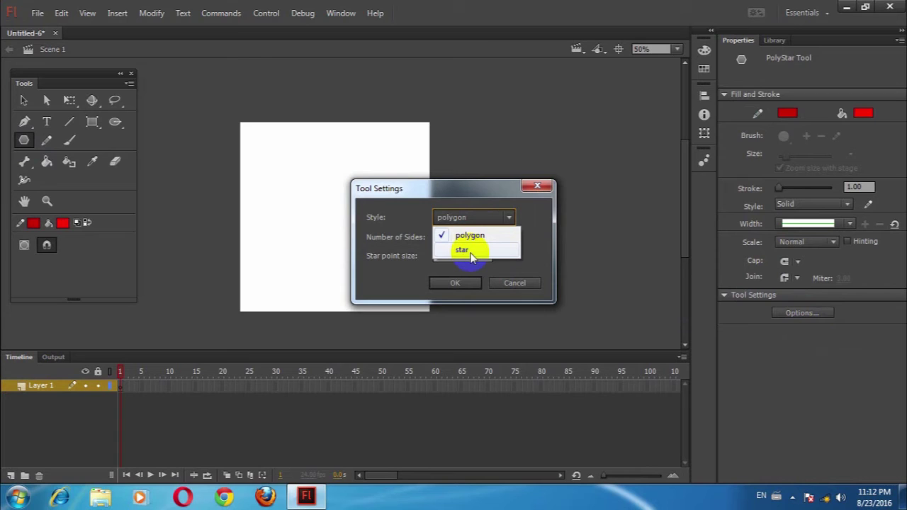
pyautogui.click(467, 250)
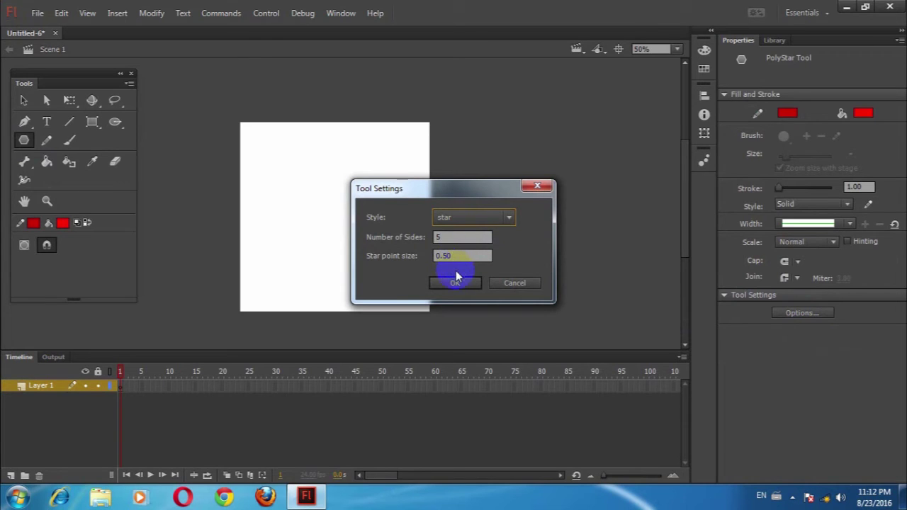
pyautogui.click(455, 281)
pyautogui.moveTo(328, 205); pyautogui.dragTo(366, 246)
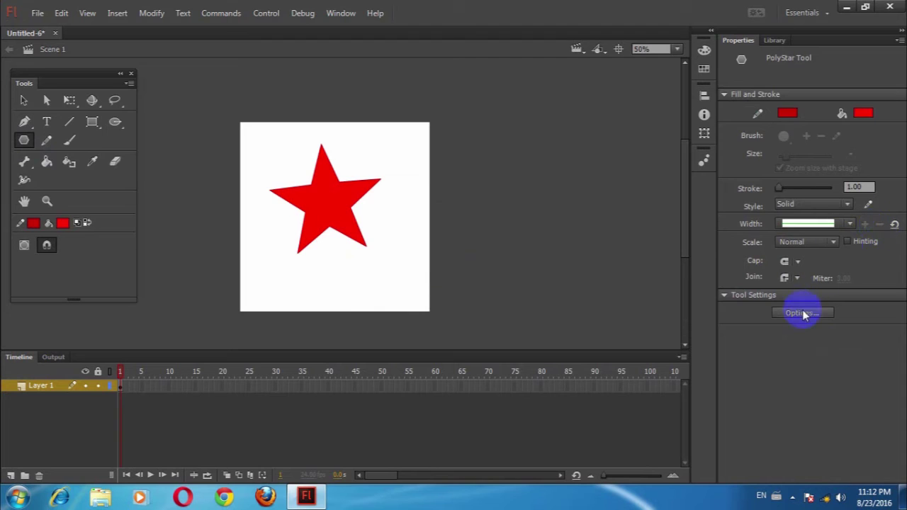
# Step: Set the star point size to 0.20 and draw a thin five-pointed star overlapping the first star's lower-right side
pyautogui.click(802, 314)
pyautogui.moveTo(441, 189); pyautogui.dragTo(512, 238)
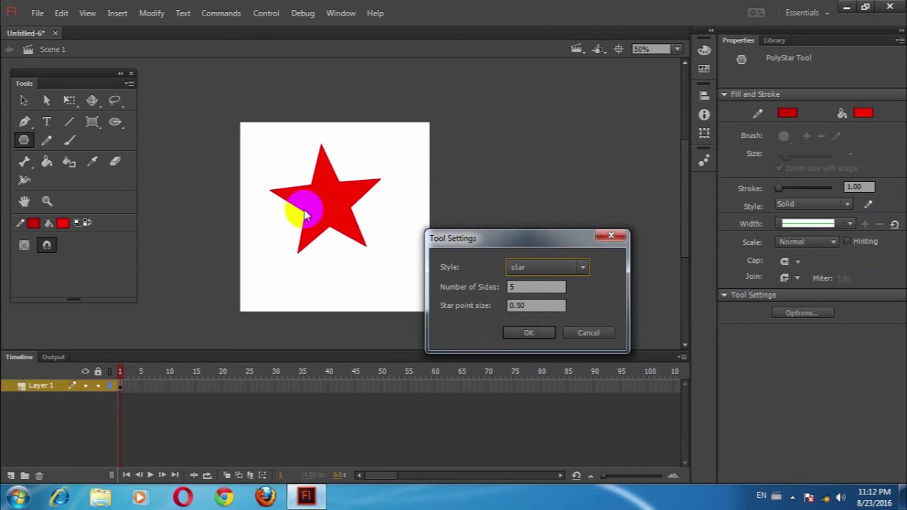
pyautogui.click(527, 306)
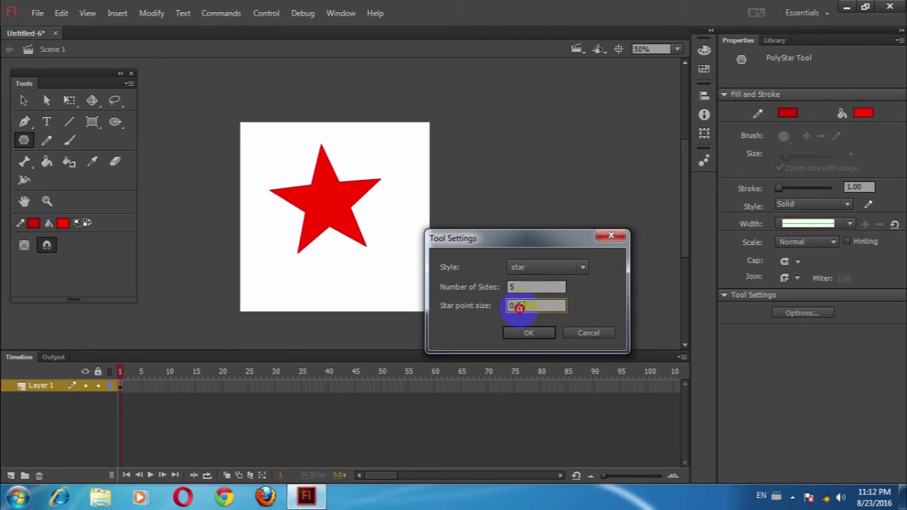
pyautogui.moveTo(517, 306); pyautogui.dragTo(577, 382)
pyautogui.write('20')
pyautogui.click(526, 332)
pyautogui.moveTo(388, 237); pyautogui.dragTo(427, 294)
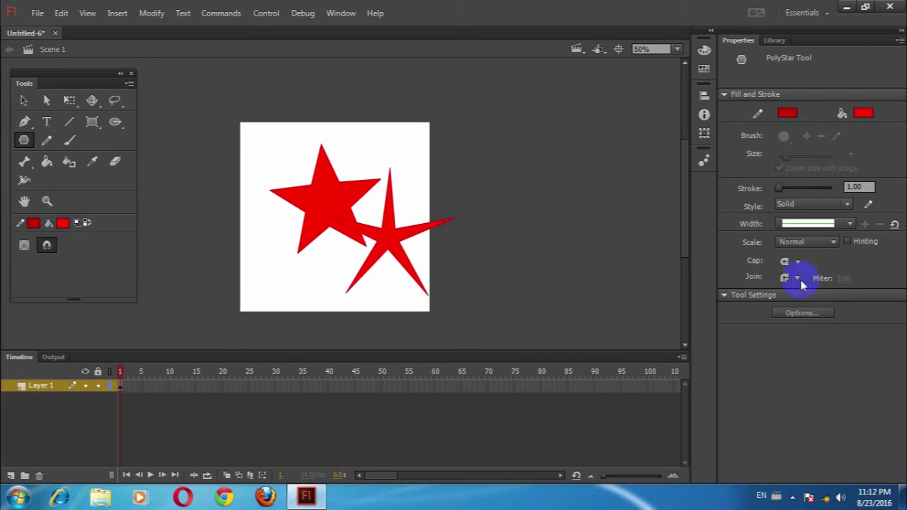
# Step: Set the star point size to 0.80 and draw a wide five-pointed star across the stage's right edge
pyautogui.click(797, 313)
pyautogui.click(458, 257)
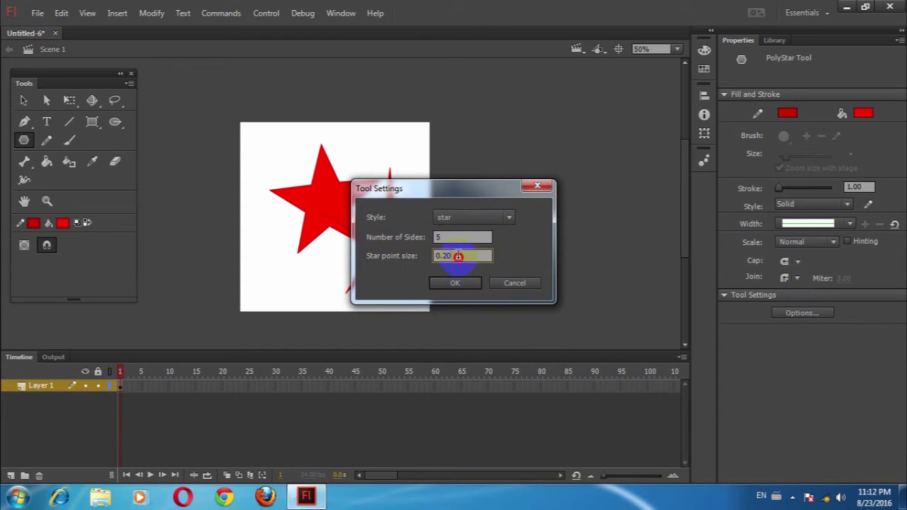
pyautogui.moveTo(388, 191); pyautogui.dragTo(506, 212)
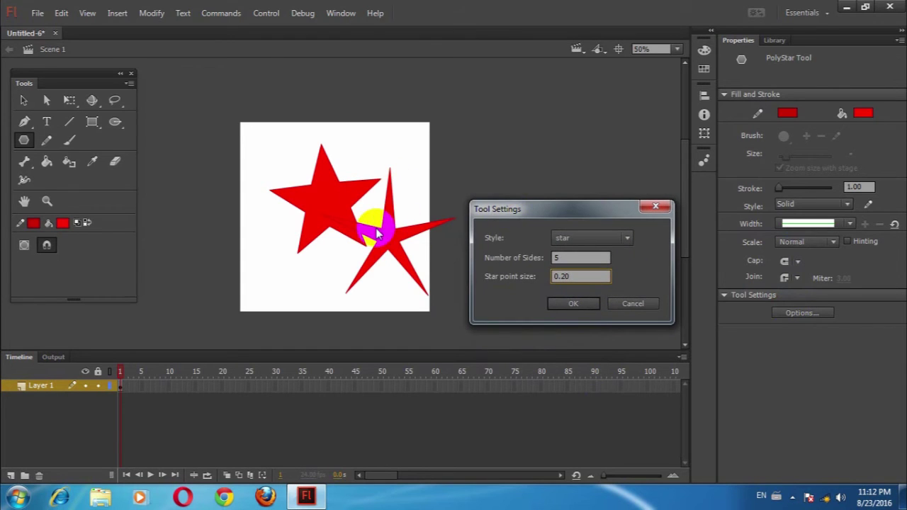
pyautogui.click(581, 275)
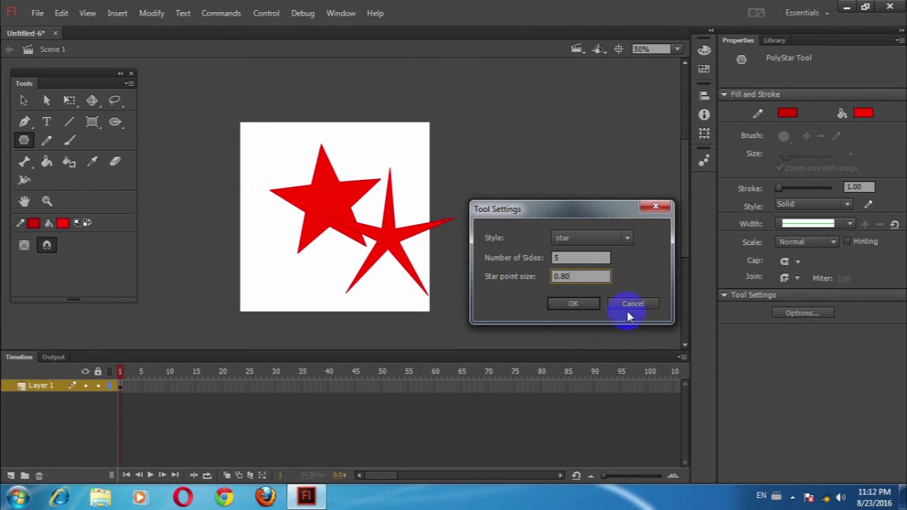
pyautogui.click(573, 303)
pyautogui.moveTo(444, 233); pyautogui.dragTo(505, 289)
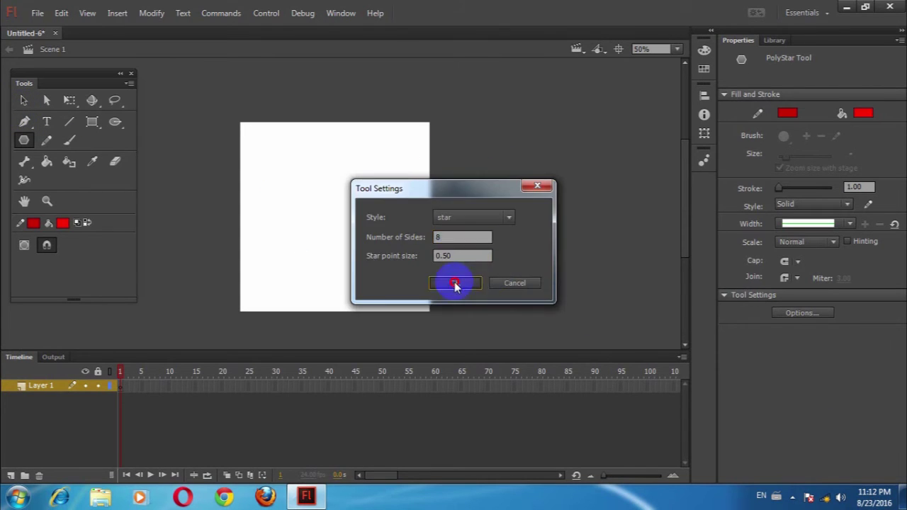
# Step: Draw a red eight-pointed star about 17 × 17 cm with the PolyStar tool and move it across the stage
pyautogui.click(456, 283)
pyautogui.moveTo(300, 208); pyautogui.dragTo(342, 271)
pyautogui.click(23, 100)
pyautogui.moveTo(279, 190)
pyautogui.mouseDown()
pyautogui.moveTo(348, 212)
pyautogui.moveTo(357, 206)
pyautogui.mouseUp()
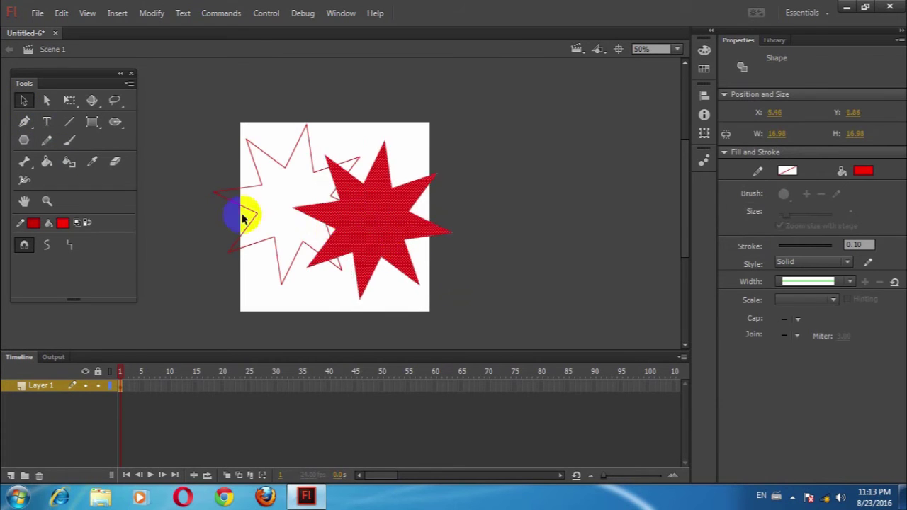
# Step: Delete the eight-pointed star and draw a closed teardrop outline about 8.4 × 14.7 cm, tapering downward, with the Pen tool
pyautogui.hotkey('ctrl', 'z')
pyautogui.press('Delete')
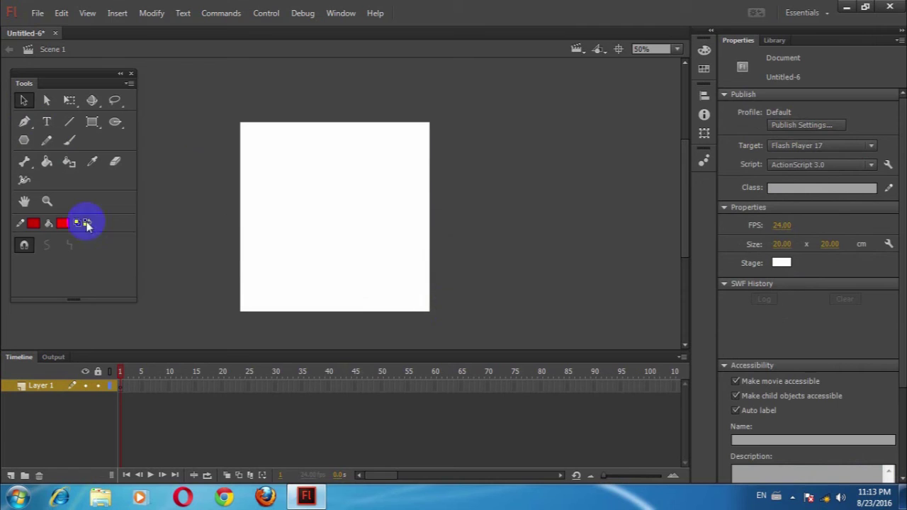
pyautogui.click(26, 121)
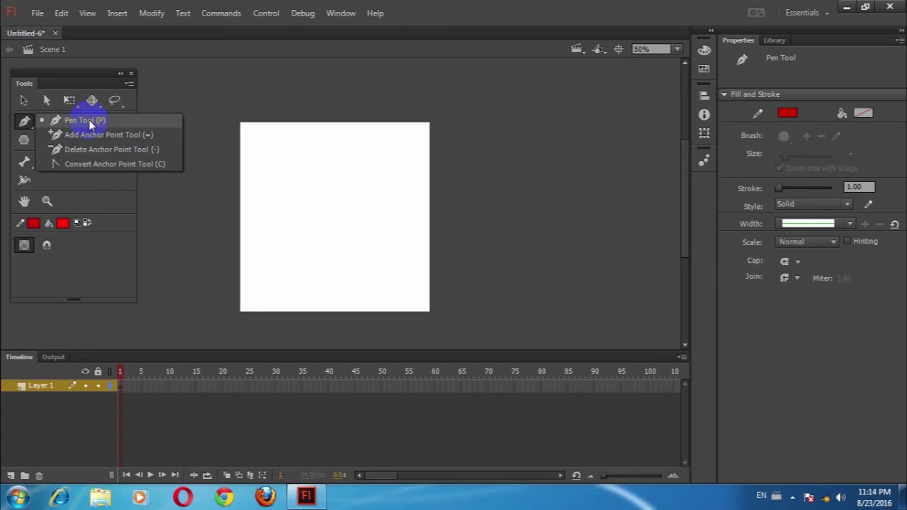
pyautogui.click(85, 120)
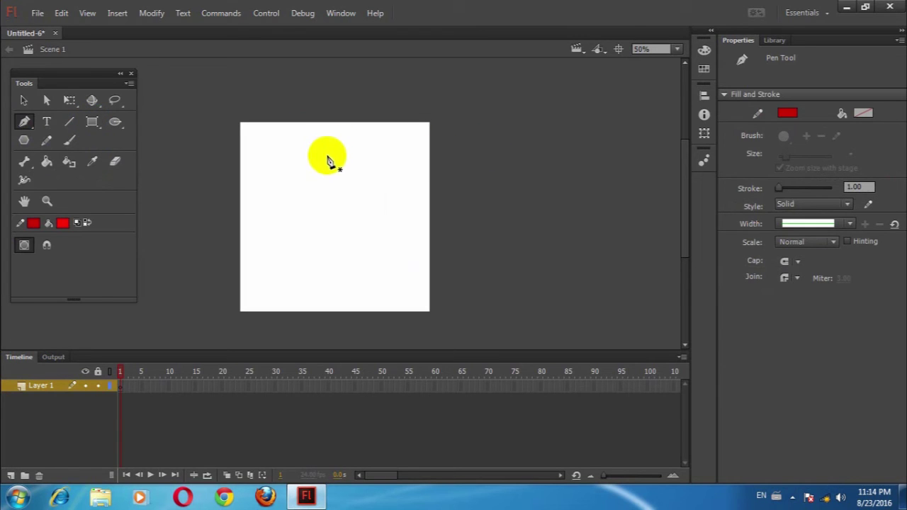
pyautogui.keyDown('ctrl'); pyautogui.click(338, 224); pyautogui.keyUp('ctrl')
pyautogui.moveTo(360, 215); pyautogui.dragTo(403, 209)
pyautogui.keyDown('ctrl'); pyautogui.keyDown('alt'); pyautogui.click(404, 206); pyautogui.keyUp('alt'); pyautogui.keyUp('ctrl')
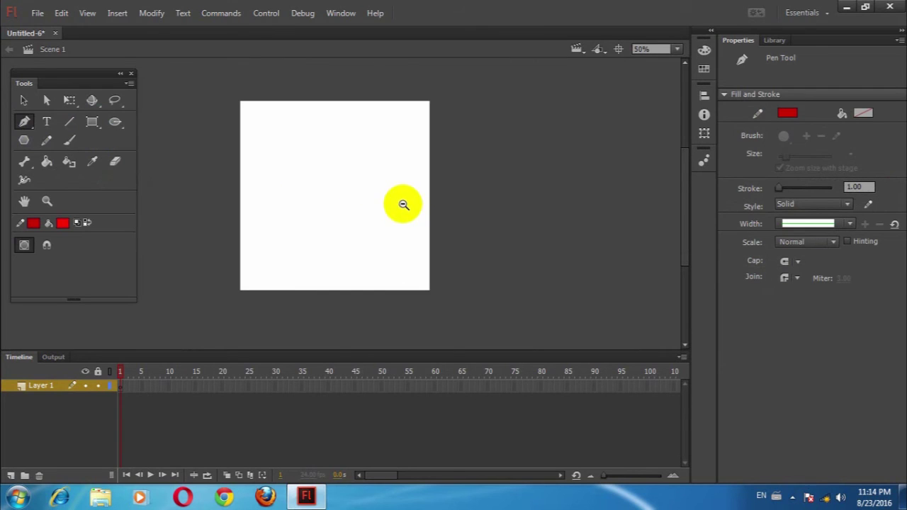
pyautogui.click(312, 126)
pyautogui.moveTo(288, 193); pyautogui.dragTo(317, 227)
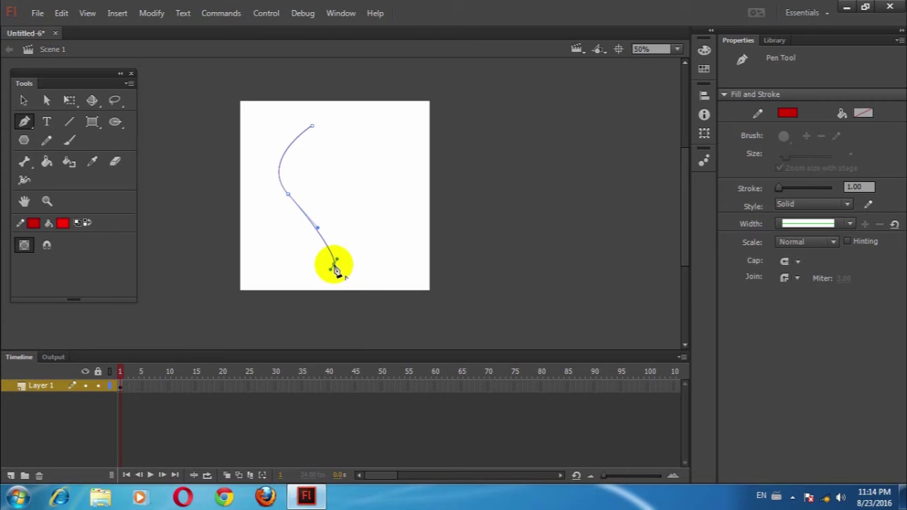
pyautogui.moveTo(335, 266); pyautogui.dragTo(335, 268)
pyautogui.moveTo(313, 126); pyautogui.dragTo(228, 111)
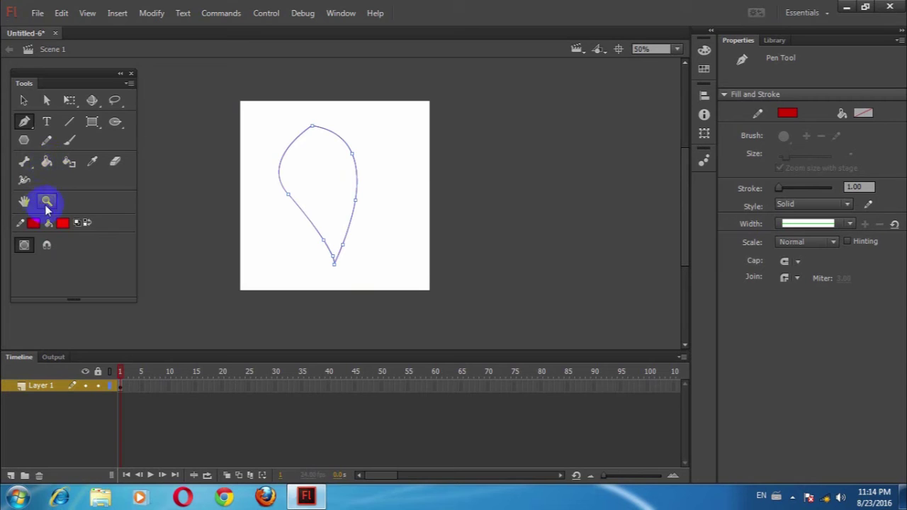
# Step: Pull the outline's upper-right anchor point outward with the Subselection tool, and move the whole outline to X 3.75 and Y 3.09
pyautogui.click(44, 102)
pyautogui.click(384, 132)
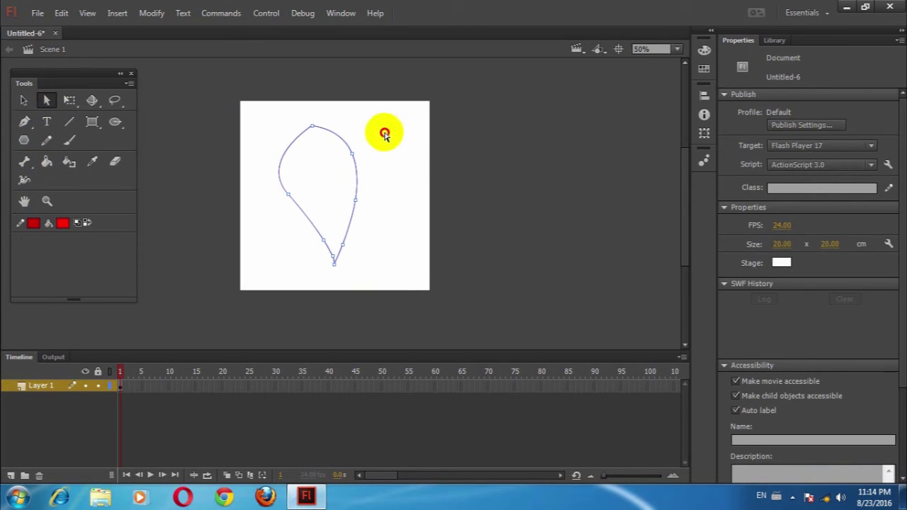
pyautogui.click(359, 165)
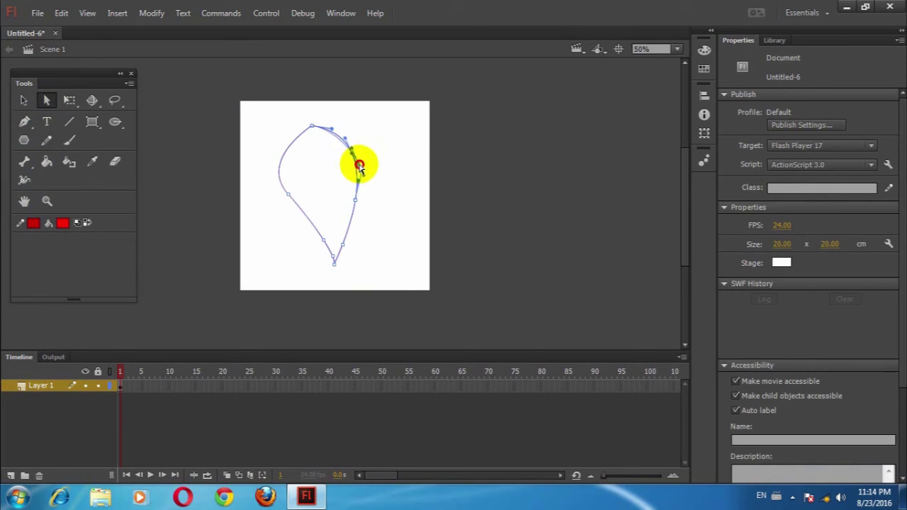
pyautogui.click(375, 168)
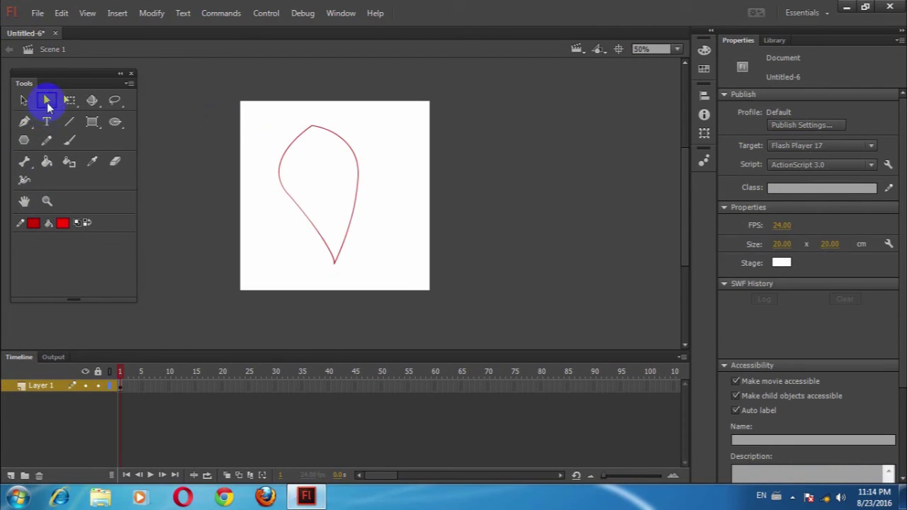
pyautogui.click(24, 99)
pyautogui.moveTo(318, 125)
pyautogui.mouseDown()
pyautogui.moveTo(364, 129)
pyautogui.moveTo(312, 136)
pyautogui.mouseUp()
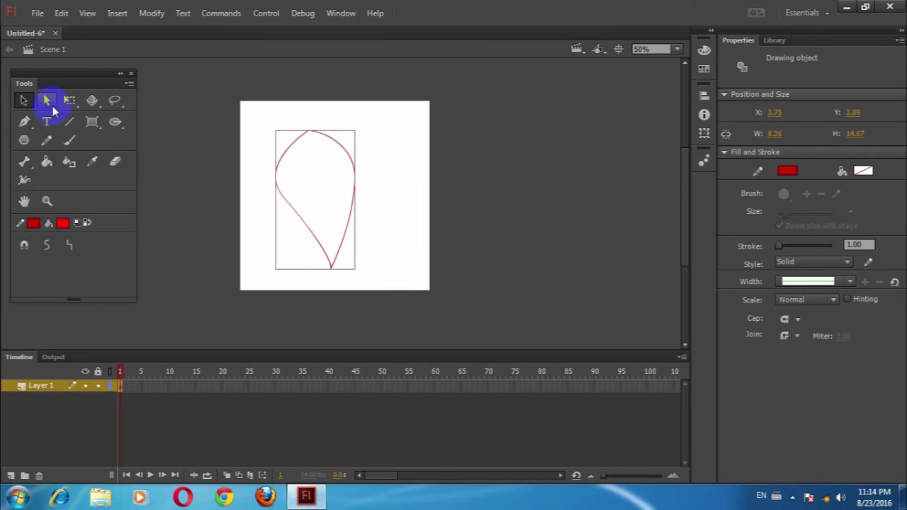
# Step: Reshape the outline's right edge by moving its upper-right anchor point and pulling the middle-right anchor point slightly outward
pyautogui.click(363, 142)
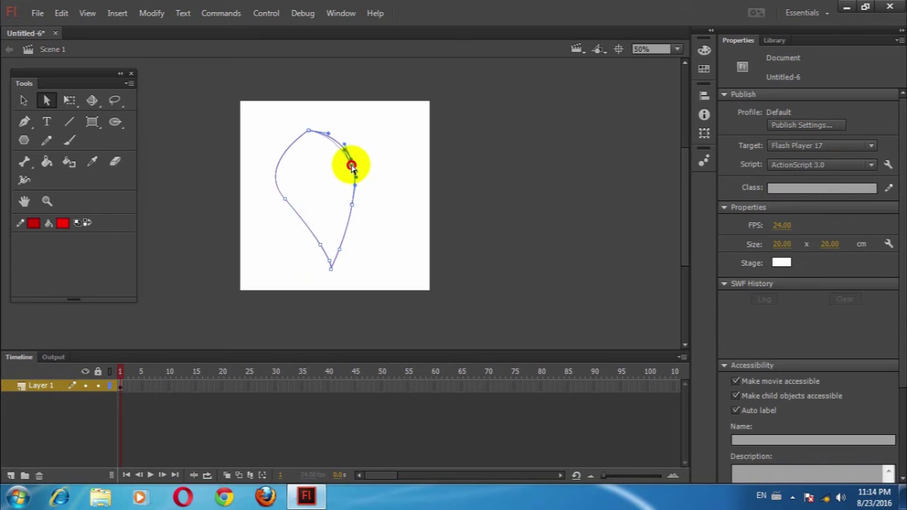
pyautogui.click(383, 187)
pyautogui.click(356, 203)
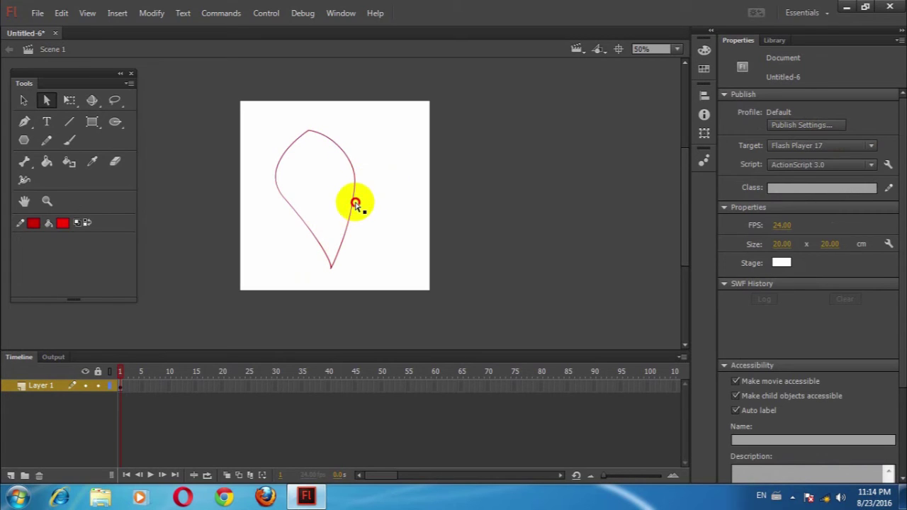
pyautogui.click(354, 205)
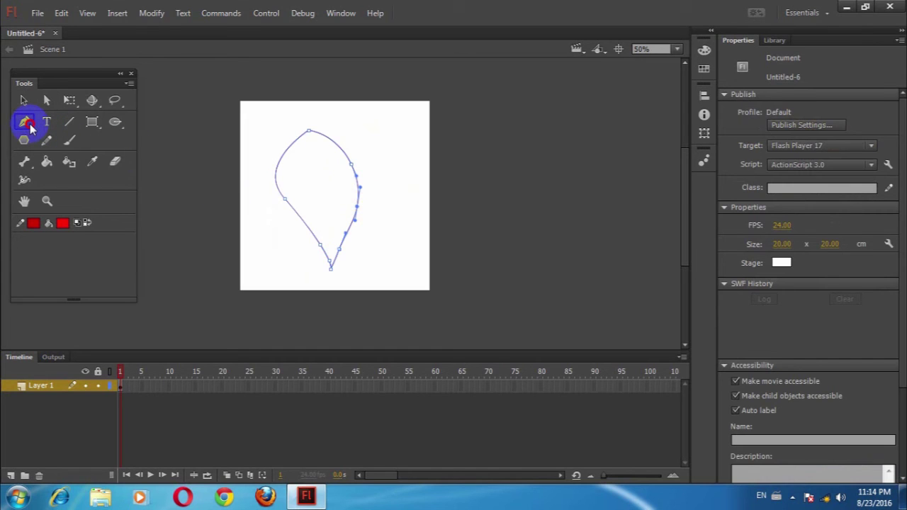
# Step: Remove the three anchor points along the outline's right edge with the Delete Anchor Point tool
pyautogui.click(27, 124)
pyautogui.click(28, 121)
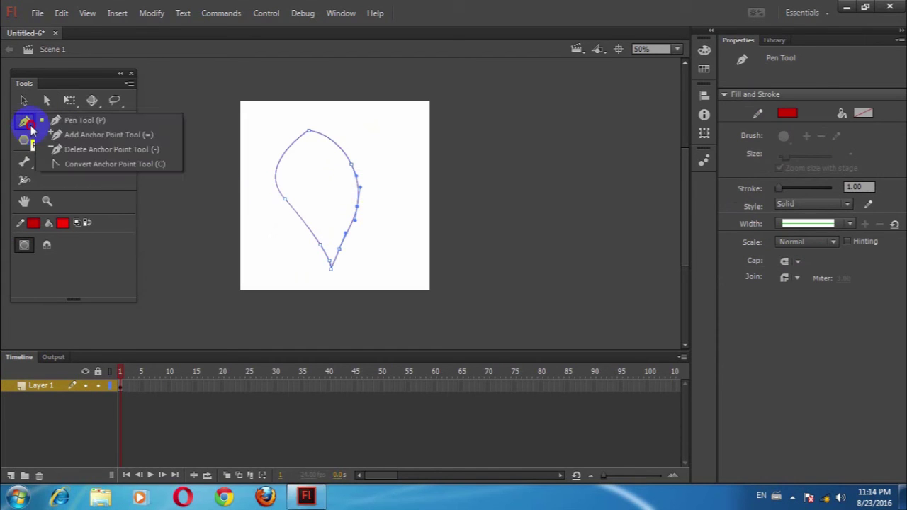
pyautogui.click(66, 136)
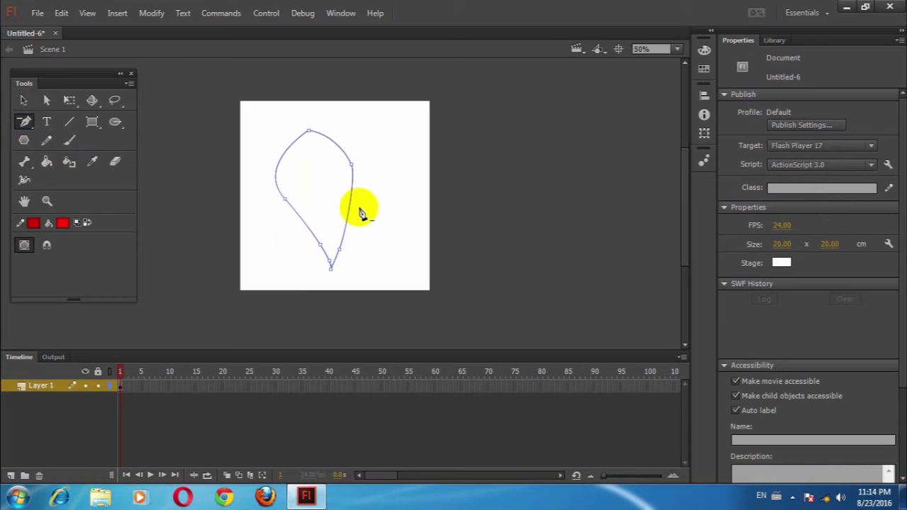
pyautogui.click(351, 165)
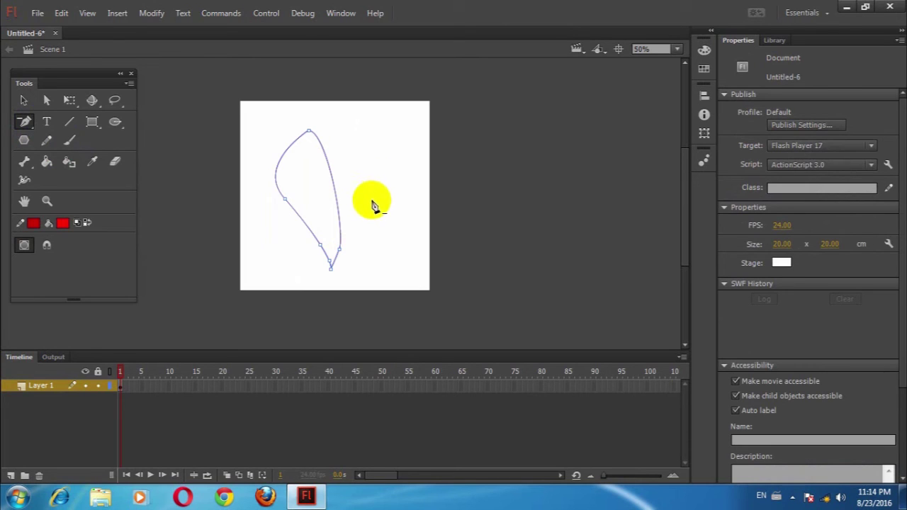
pyautogui.click(340, 249)
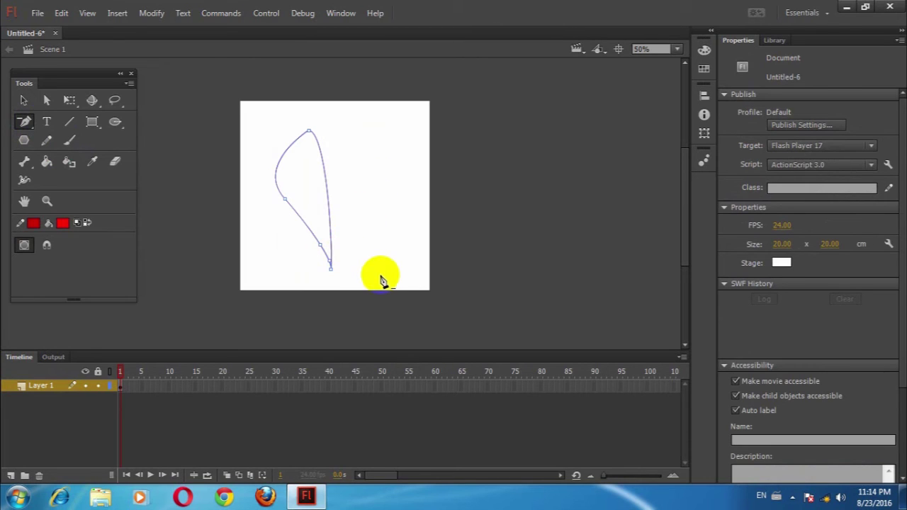
# Step: Turn the outline's top corner into a smooth curve with the Convert Anchor Point tool, bulging the right edge outward
pyautogui.click(25, 122)
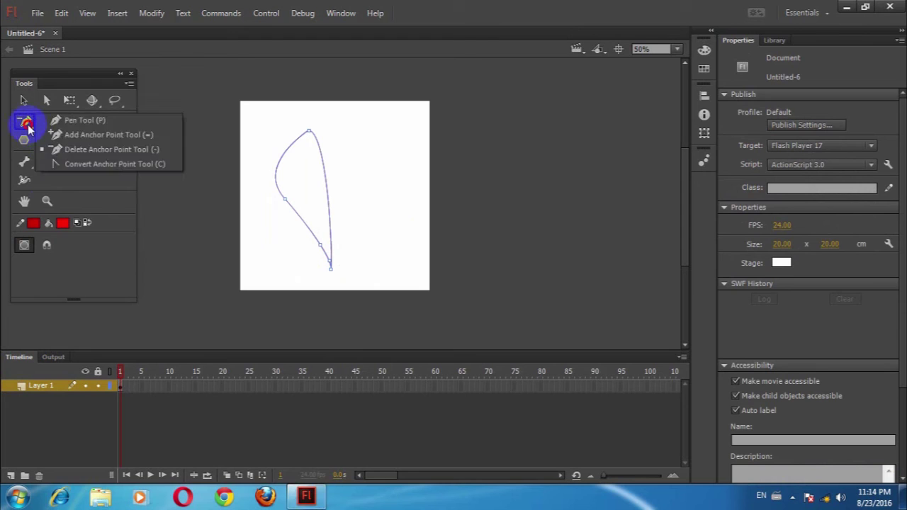
pyautogui.click(72, 163)
pyautogui.click(310, 131)
pyautogui.moveTo(309, 131); pyautogui.dragTo(379, 146)
pyautogui.click(520, 316)
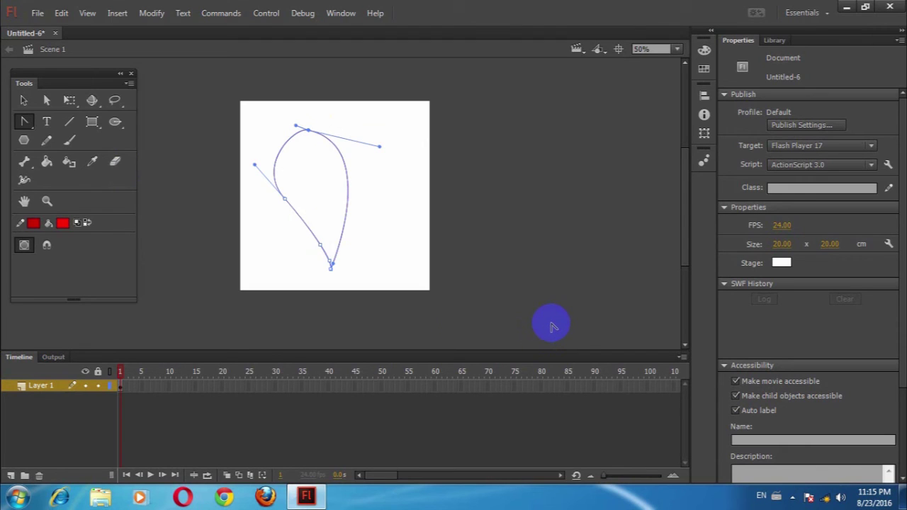
# Step: Delete the anchor point on the outline's lower-left edge, and try deleting the upper-left one, undoing that second deletion
pyautogui.click(25, 124)
pyautogui.moveTo(41, 137); pyautogui.dragTo(89, 150)
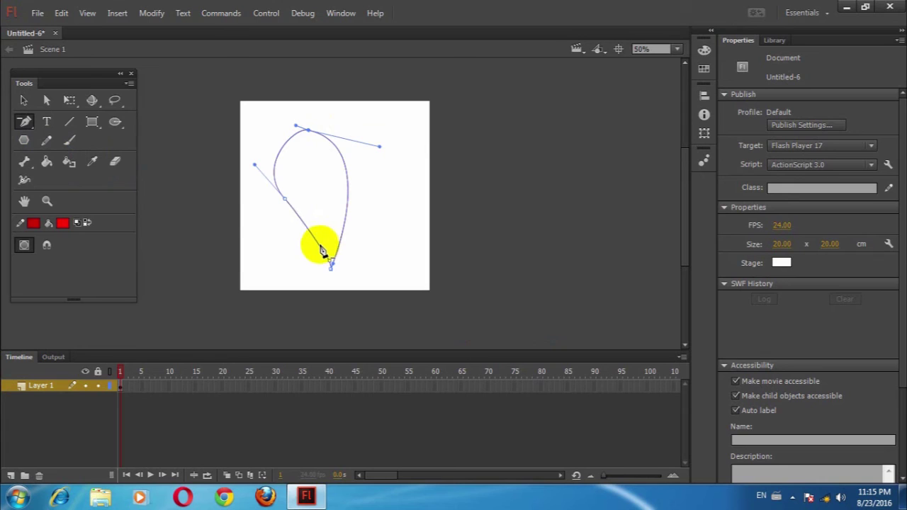
pyautogui.click(284, 199)
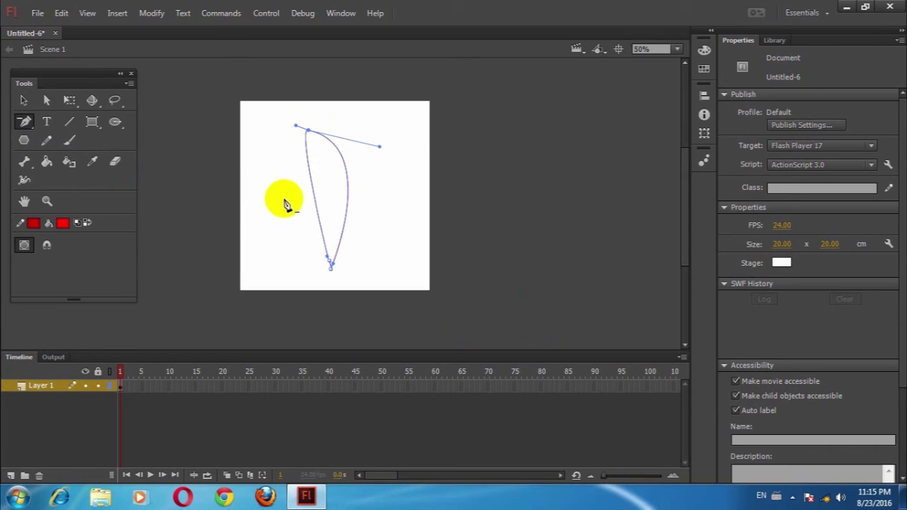
pyautogui.hotkey('ctrl', 'z')
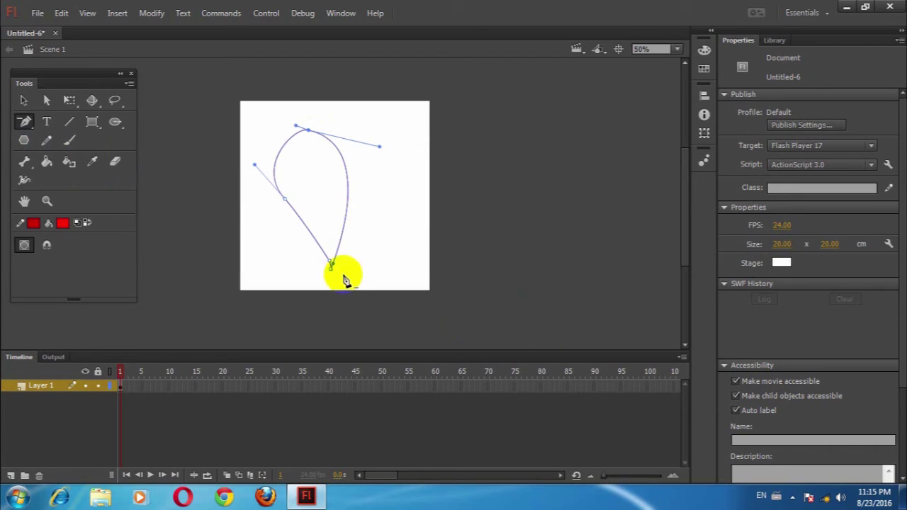
# Step: Add an anchor point midway along the outline's right edge and shift it slightly with the Subselection tool
pyautogui.moveTo(24, 122); pyautogui.dragTo(87, 133)
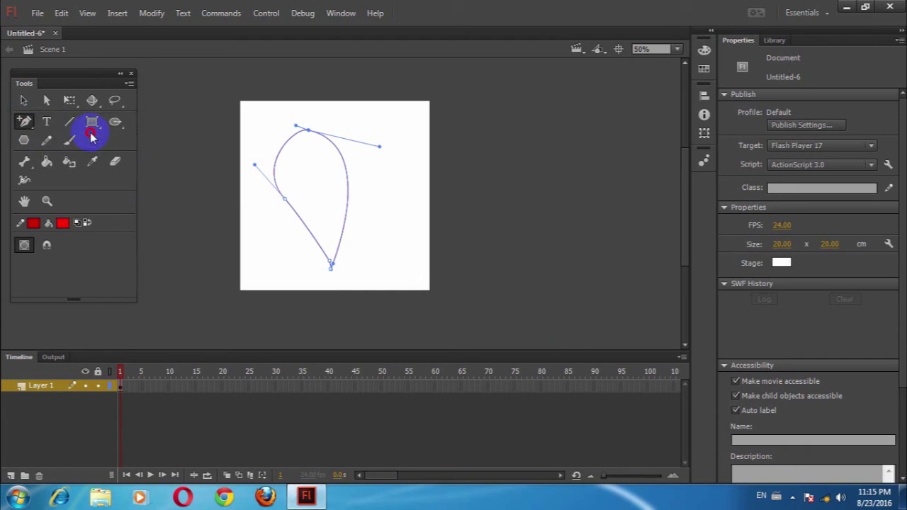
pyautogui.click(350, 196)
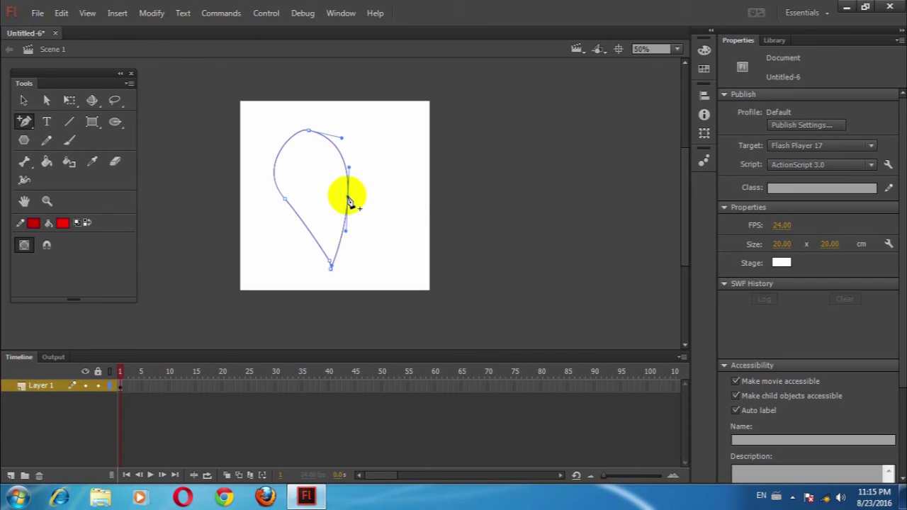
pyautogui.click(46, 100)
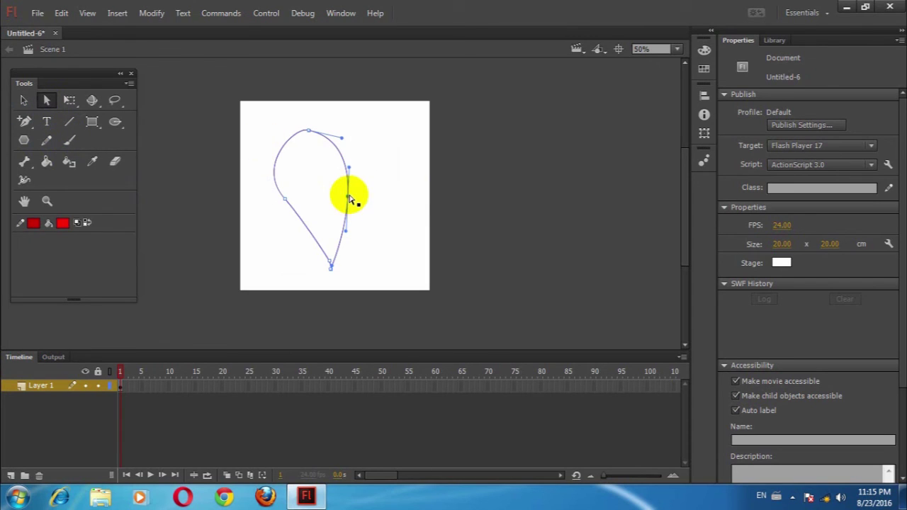
pyautogui.moveTo(350, 195)
pyautogui.mouseDown()
pyautogui.moveTo(359, 198)
pyautogui.moveTo(345, 194)
pyautogui.mouseUp()
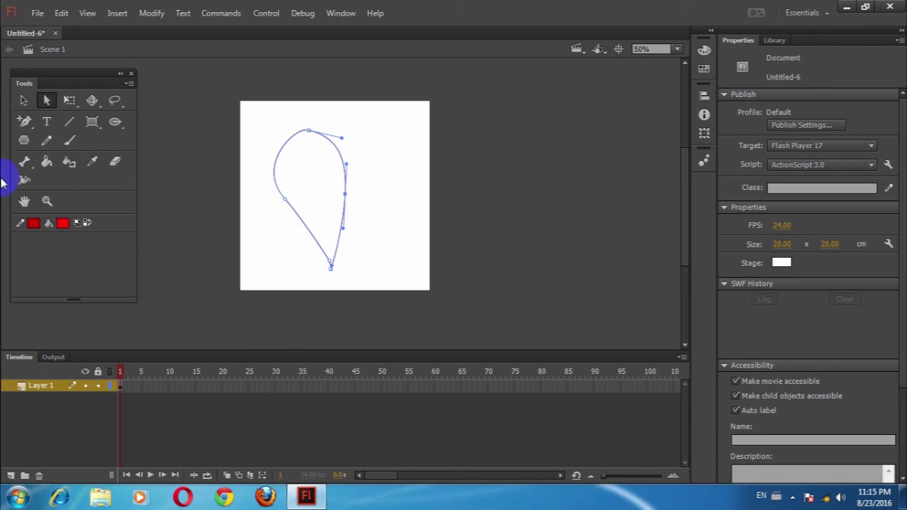
# Step: Try deleting the middle anchor point on the outline's right edge, undoing both the deletion and the last anchor point move
pyautogui.moveTo(33, 125); pyautogui.dragTo(53, 148)
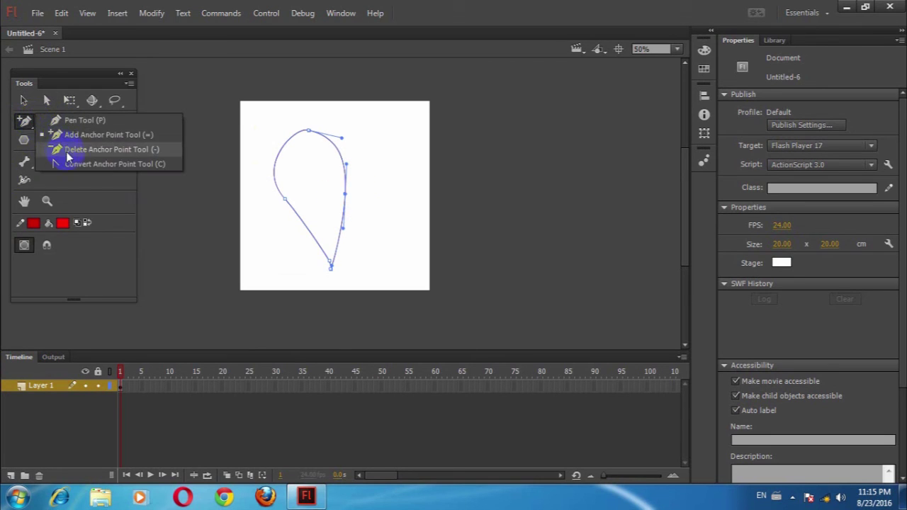
pyautogui.click(346, 199)
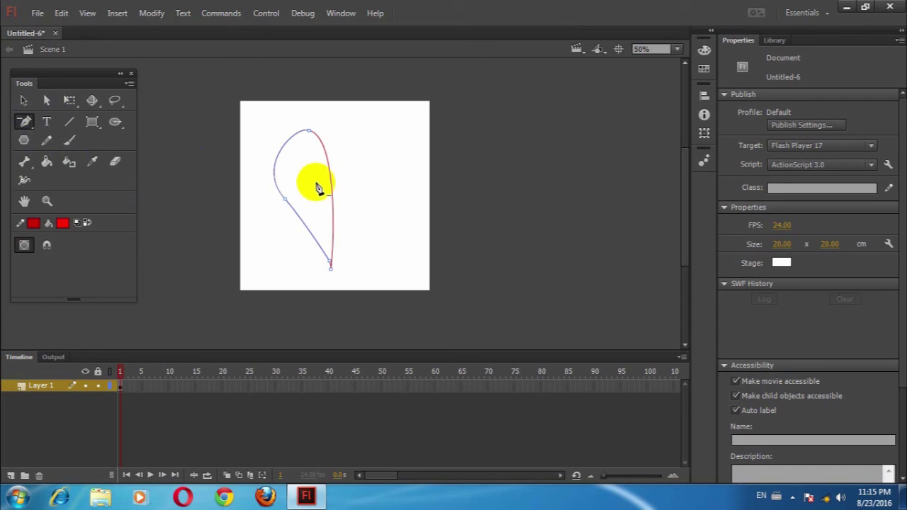
pyautogui.press('q')
pyautogui.hotkey('ctrl', 'z')
pyautogui.hotkey('ctrl', 'z')
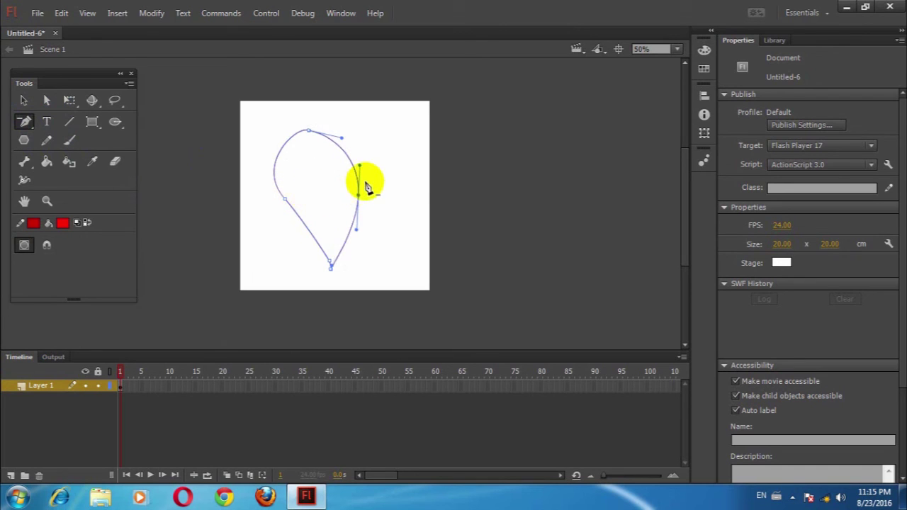
# Step: Select the closed teardrop outline and fill it with bright green
pyautogui.click(24, 101)
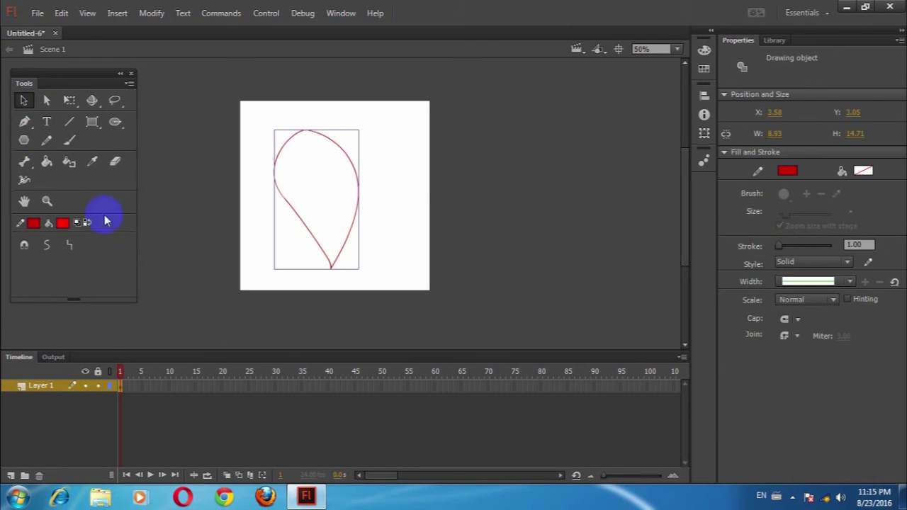
pyautogui.click(63, 224)
pyautogui.click(101, 324)
pyautogui.click(253, 233)
pyautogui.click(311, 224)
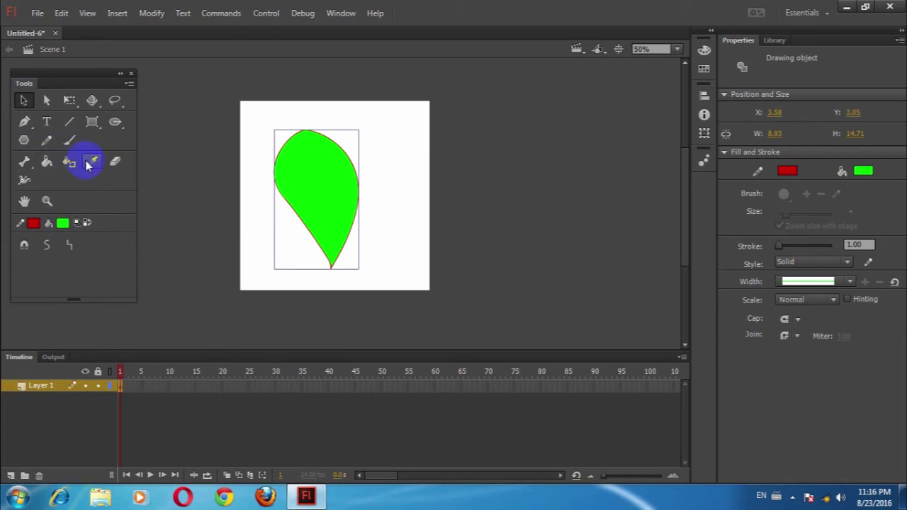
# Step: Erase a wavy stripe through the green shape from its upper-right edge to its lower-left edge
pyautogui.click(114, 161)
pyautogui.moveTo(354, 134)
pyautogui.mouseDown()
pyautogui.moveTo(299, 169)
pyautogui.moveTo(299, 226)
pyautogui.moveTo(291, 283)
pyautogui.mouseUp()
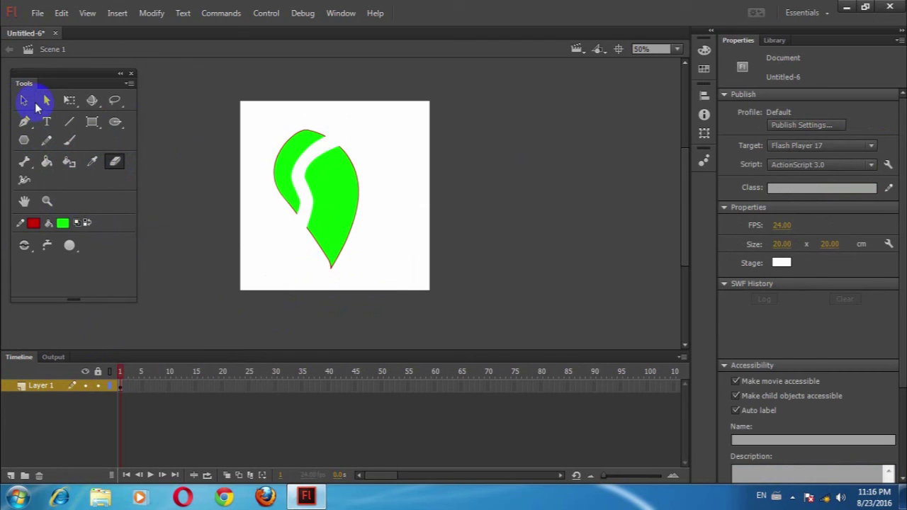
pyautogui.moveTo(245, 163); pyautogui.dragTo(294, 176)
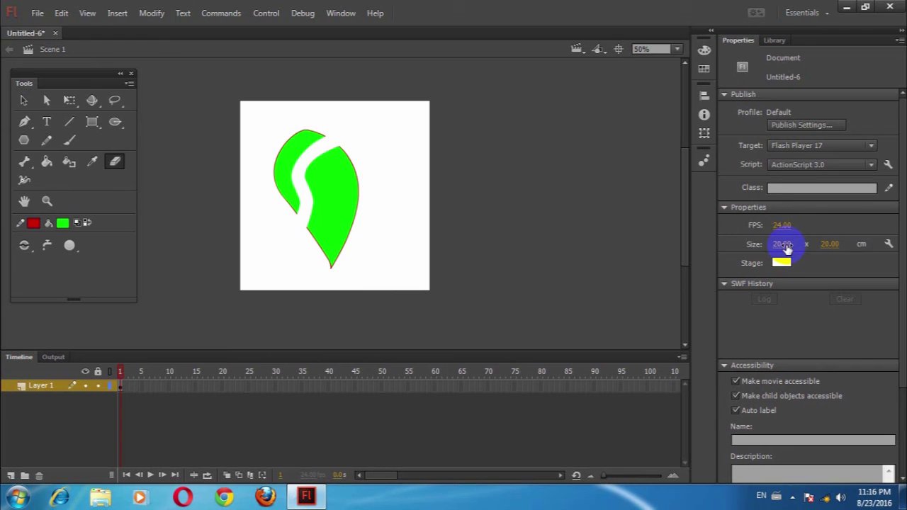
# Step: Try shrinking the document width, and set it back to 20 cm
pyautogui.moveTo(774, 245); pyautogui.dragTo(405, 214)
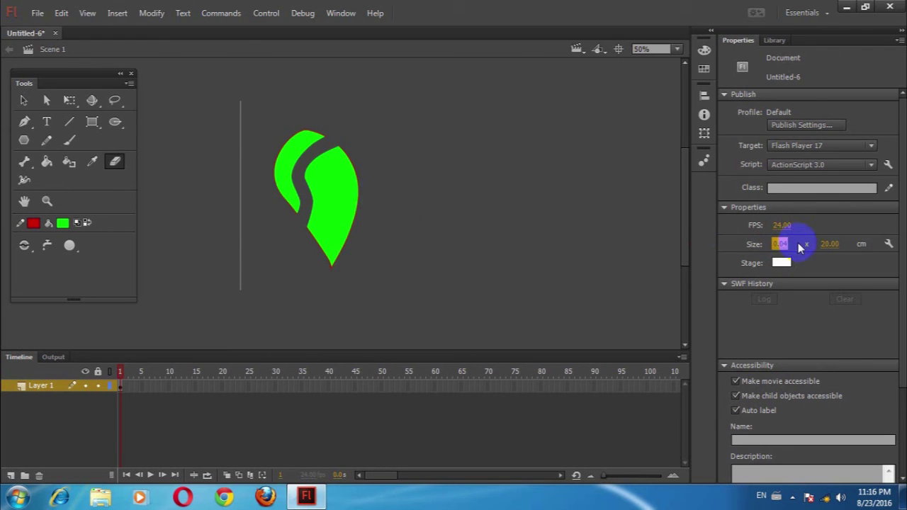
pyautogui.write('20')
pyautogui.press('Return')
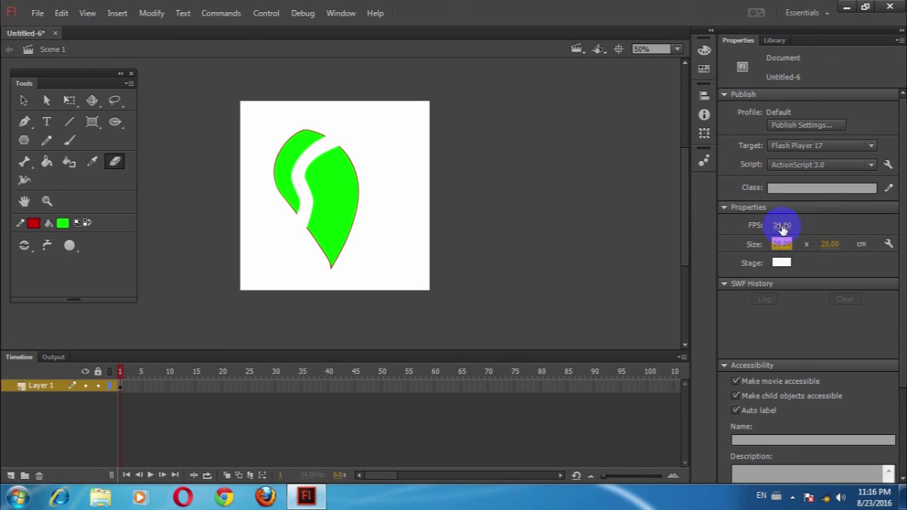
# Step: Erase a second curved stripe from the green shape's right edge to its lower tip, and clear everything from the stage
pyautogui.moveTo(358, 187); pyautogui.dragTo(318, 277)
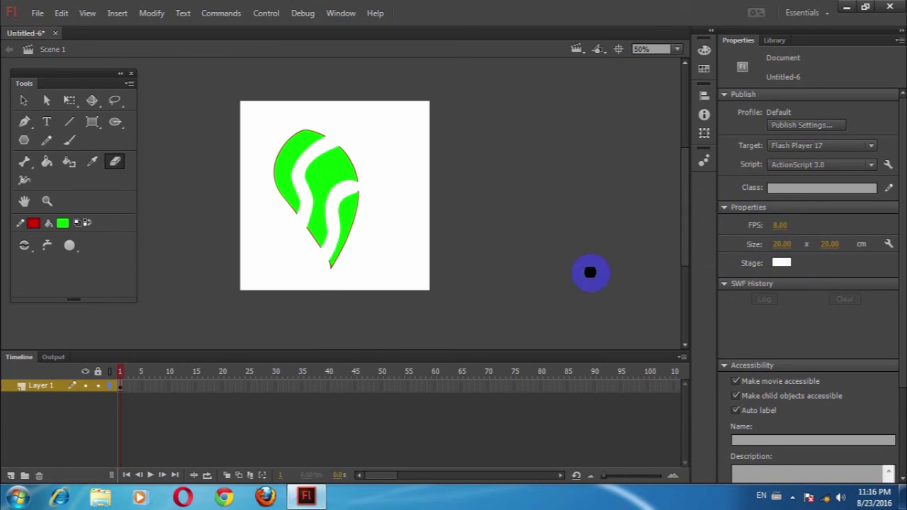
pyautogui.doubleClick(115, 161)
# Step: Draw a jagged red Pencil path about 19.4 by 13 cm, and paint a wavy green Brush stroke over its upper right
pyautogui.click(46, 140)
pyautogui.moveTo(282, 190)
pyautogui.mouseDown()
pyautogui.moveTo(315, 186)
pyautogui.moveTo(382, 145)
pyautogui.moveTo(422, 160)
pyautogui.moveTo(353, 220)
pyautogui.moveTo(301, 230)
pyautogui.moveTo(240, 229)
pyautogui.moveTo(264, 164)
pyautogui.mouseUp()
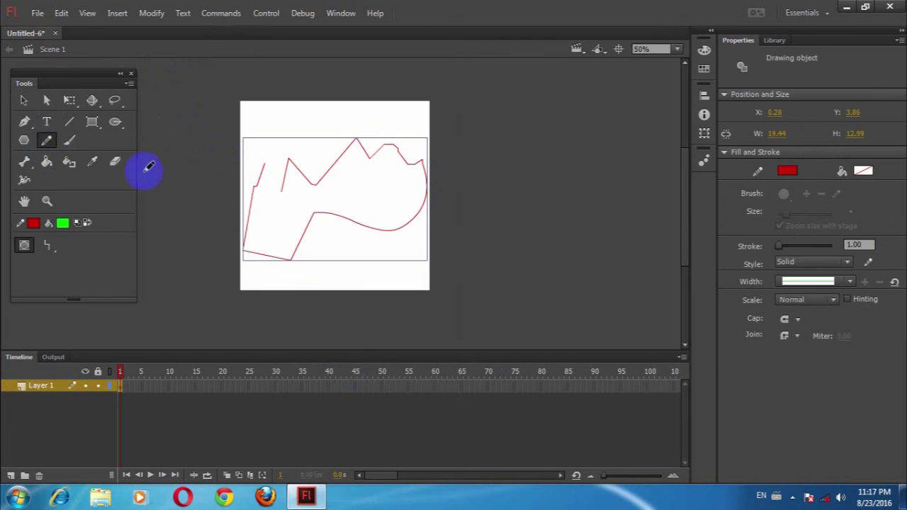
pyautogui.click(69, 140)
pyautogui.moveTo(274, 166)
pyautogui.mouseDown()
pyautogui.moveTo(314, 148)
pyautogui.moveTo(439, 211)
pyautogui.moveTo(431, 238)
pyautogui.mouseUp()
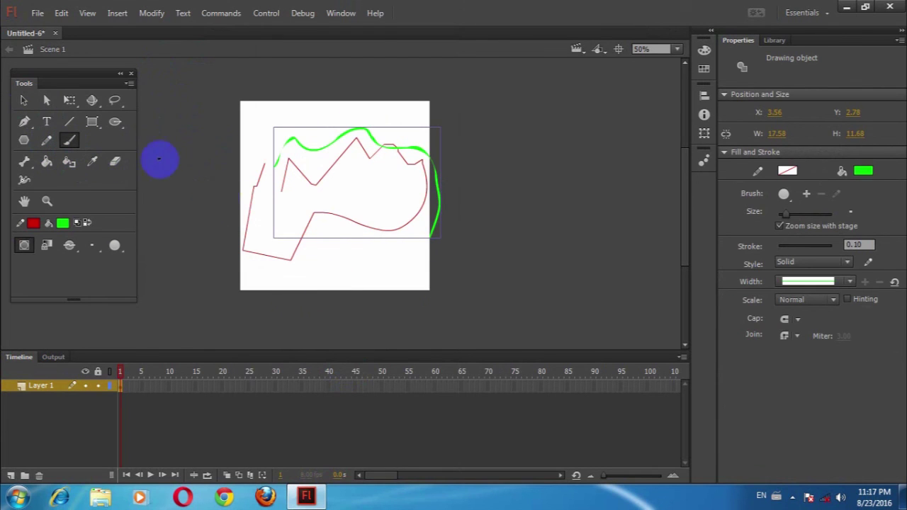
# Step: Select the pencil path and brush stroke together and delete them from the stage
pyautogui.click(23, 100)
pyautogui.moveTo(219, 95)
pyautogui.mouseDown()
pyautogui.moveTo(506, 301)
pyautogui.moveTo(492, 293)
pyautogui.mouseUp()
pyautogui.press('Delete')
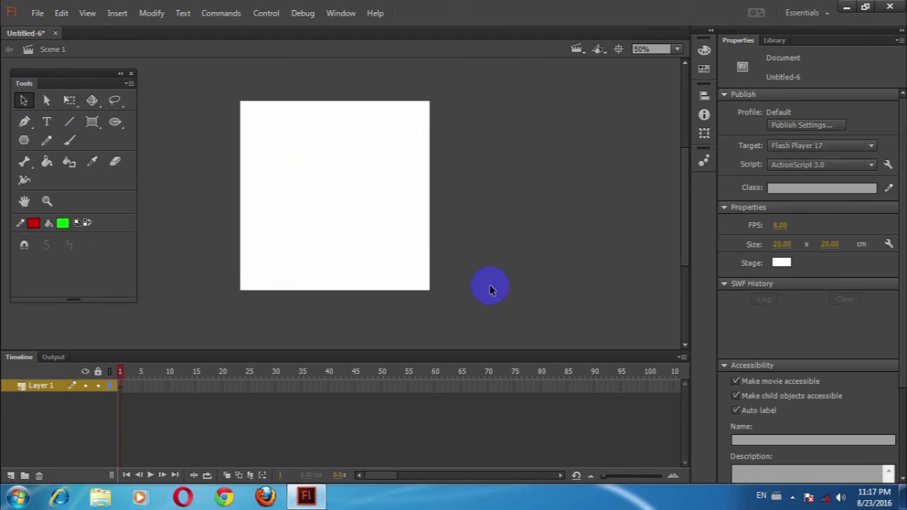
# Step: Increase the Brush tool's size slightly, and view the custom brush nib options without changing them
pyautogui.click(69, 139)
pyautogui.click(793, 155)
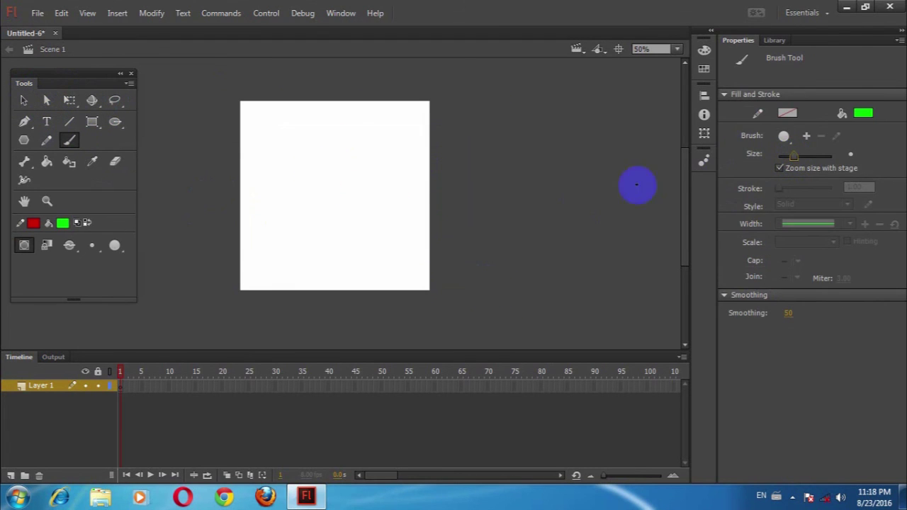
pyautogui.click(807, 137)
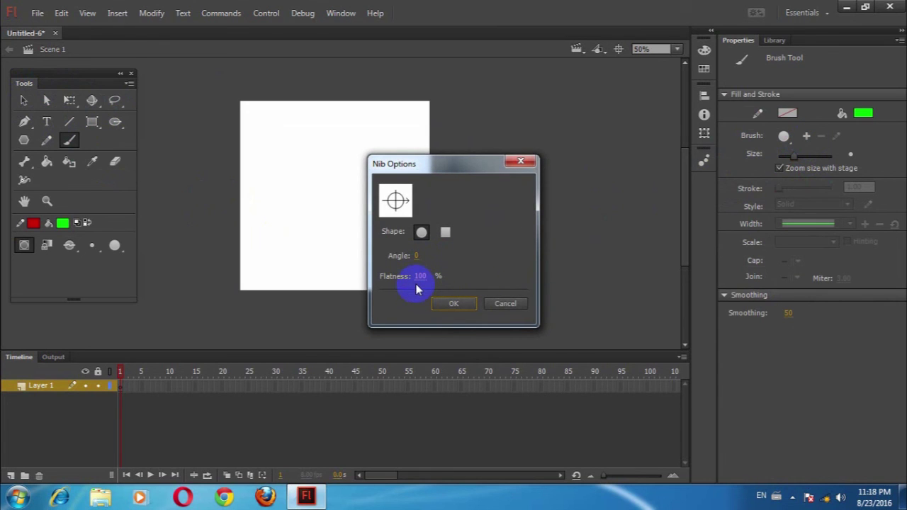
pyautogui.click(505, 303)
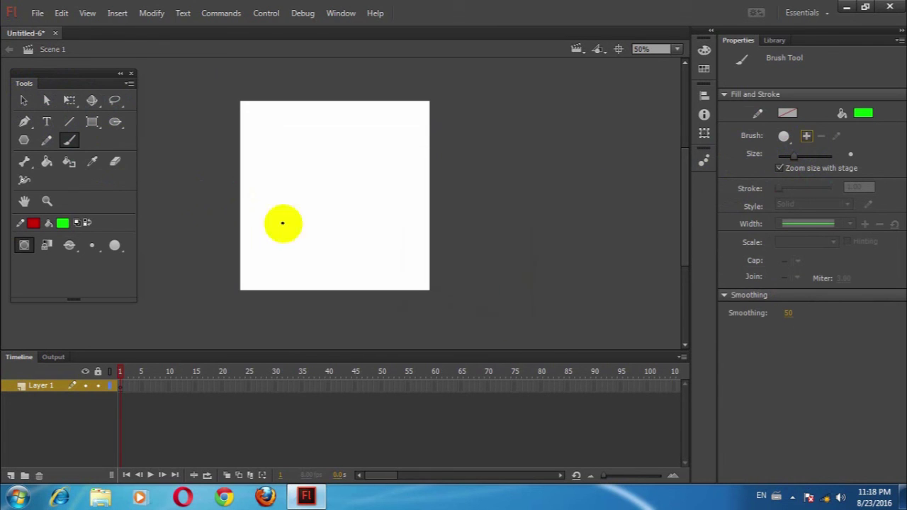
# Step: Paint several curly green freehand Brush strokes from the stage's middle left down to its lower edge
pyautogui.moveTo(276, 210)
pyautogui.mouseDown()
pyautogui.moveTo(290, 185)
pyautogui.moveTo(300, 202)
pyautogui.moveTo(293, 211)
pyautogui.moveTo(280, 201)
pyautogui.moveTo(278, 183)
pyautogui.moveTo(291, 170)
pyautogui.moveTo(338, 207)
pyautogui.moveTo(349, 184)
pyautogui.moveTo(340, 161)
pyautogui.mouseUp()
pyautogui.moveTo(279, 175)
pyautogui.mouseDown()
pyautogui.moveTo(282, 156)
pyautogui.moveTo(312, 160)
pyautogui.mouseUp()
pyautogui.moveTo(324, 231)
pyautogui.mouseDown()
pyautogui.moveTo(342, 263)
pyautogui.moveTo(370, 241)
pyautogui.moveTo(352, 200)
pyautogui.mouseUp()
pyautogui.moveTo(358, 277); pyautogui.dragTo(359, 280)
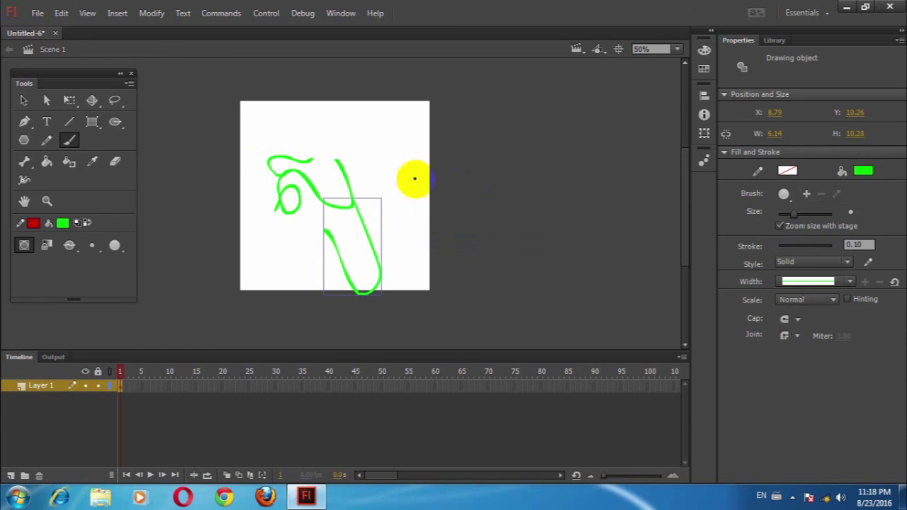
pyautogui.moveTo(292, 171); pyautogui.dragTo(305, 185)
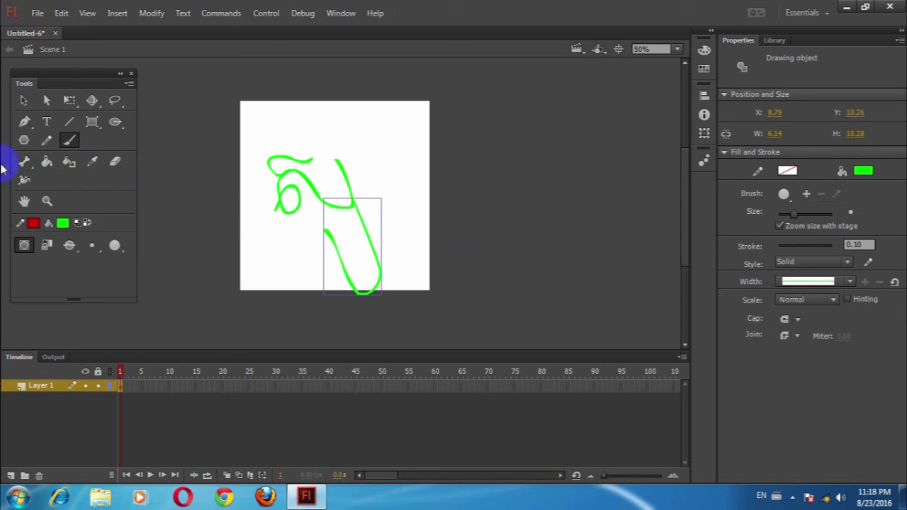
# Step: Pan the stage slightly with the Hand tool, and zoom out, in to 100%, and back to 50% with the Zoom tool
pyautogui.click(47, 145)
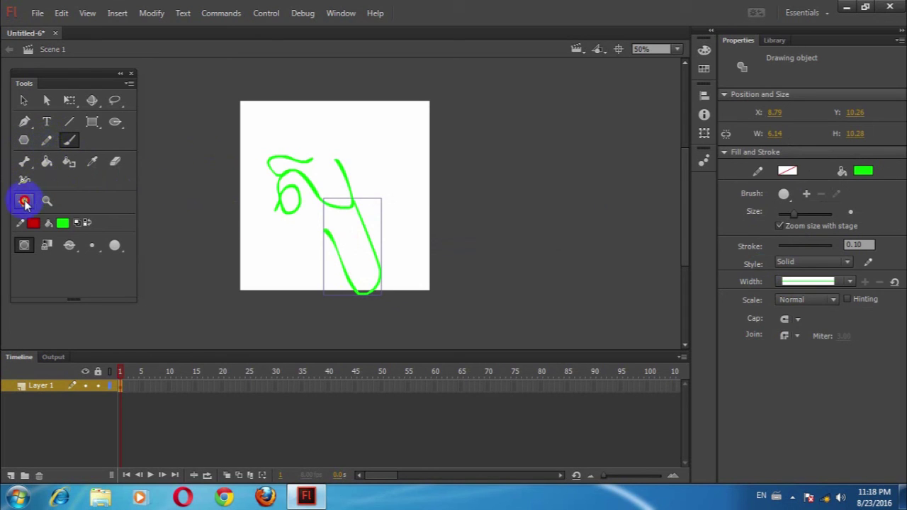
pyautogui.moveTo(263, 198); pyautogui.dragTo(319, 196)
pyautogui.click(47, 202)
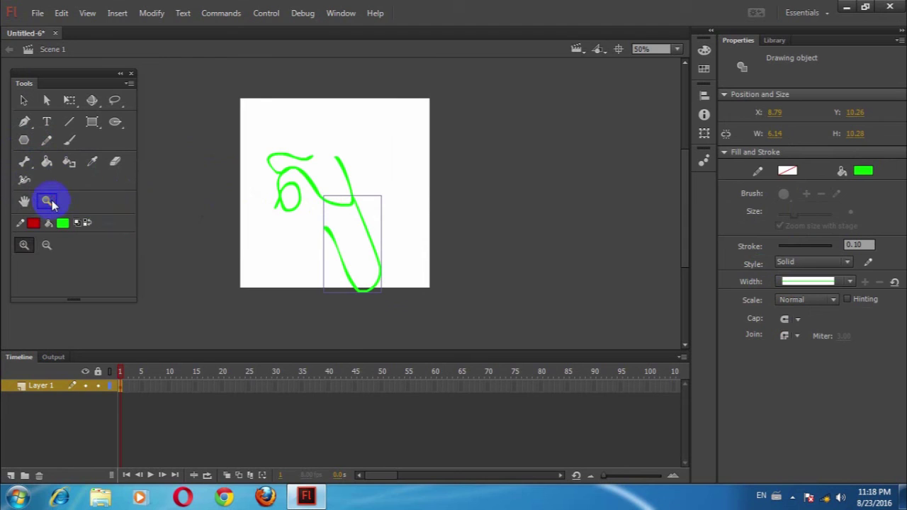
pyautogui.click(276, 215)
pyautogui.click(25, 243)
pyautogui.click(174, 198)
pyautogui.click(263, 188)
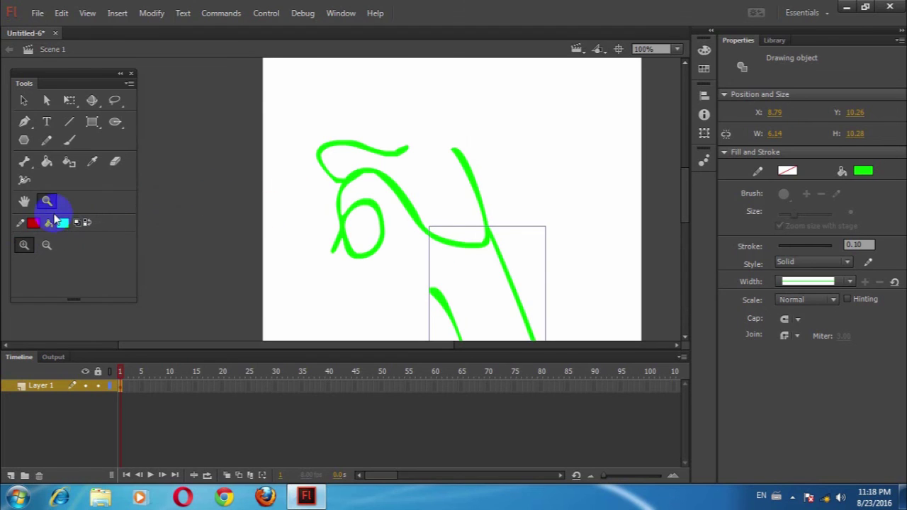
pyautogui.click(46, 245)
pyautogui.click(336, 230)
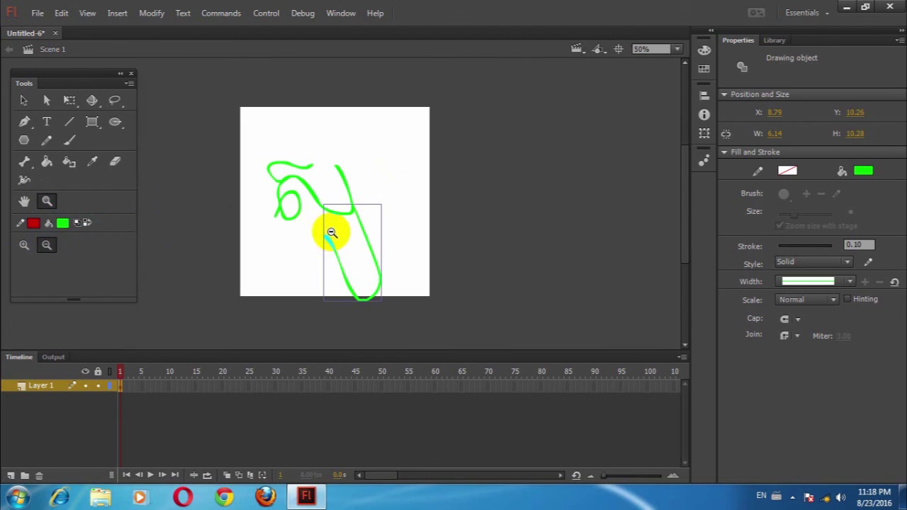
pyautogui.click(792, 497)
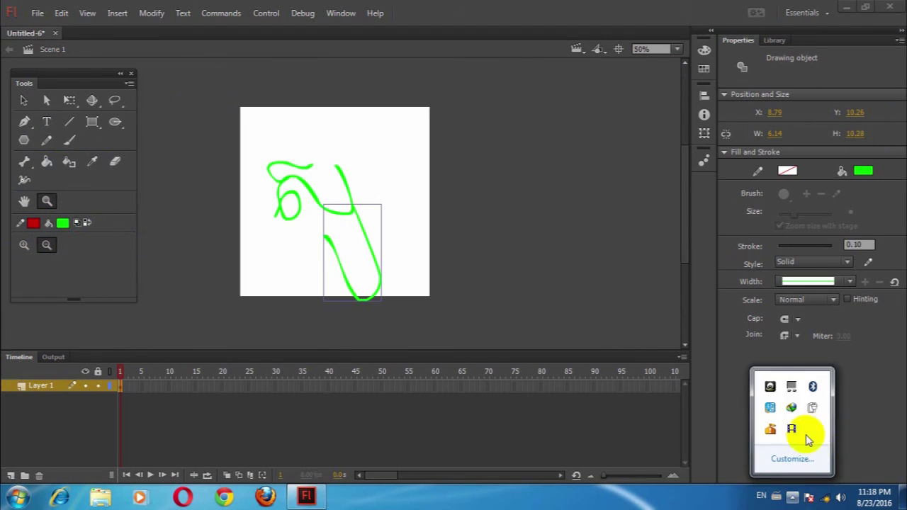